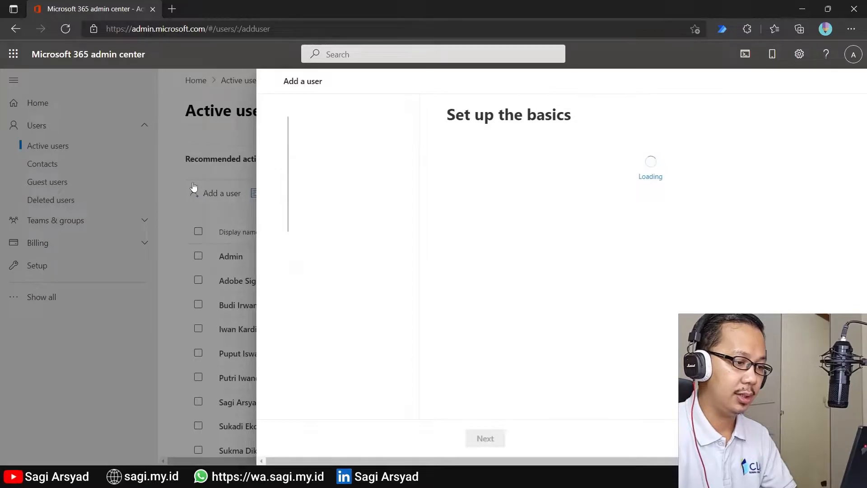
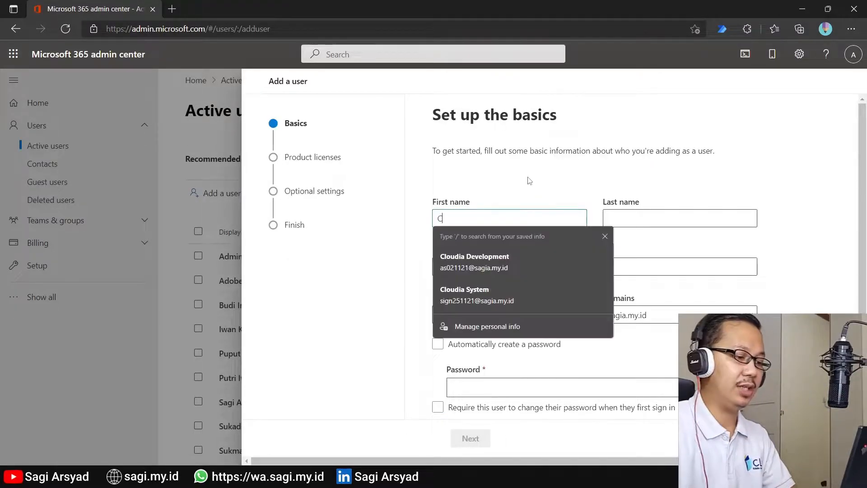
# Step: Enter the user's first and last name, keep the auto-filled display name, and set the username on sagia.my.id
pyautogui.press('Tab')
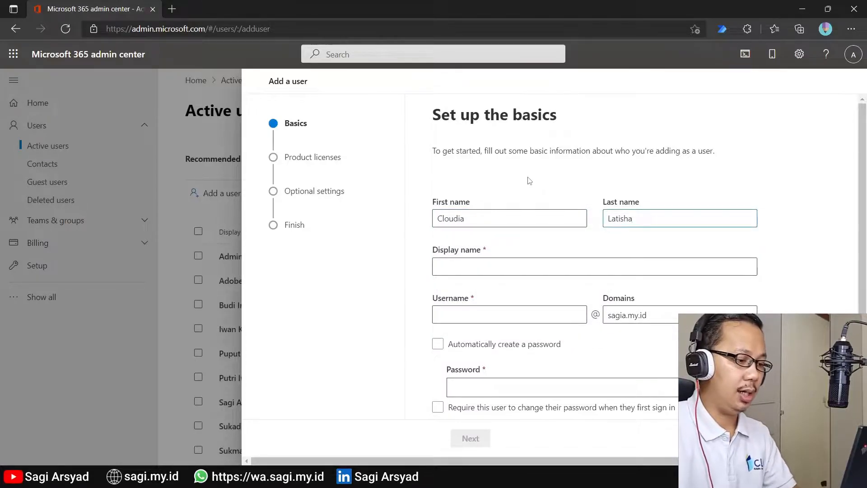
pyautogui.press('Tab')
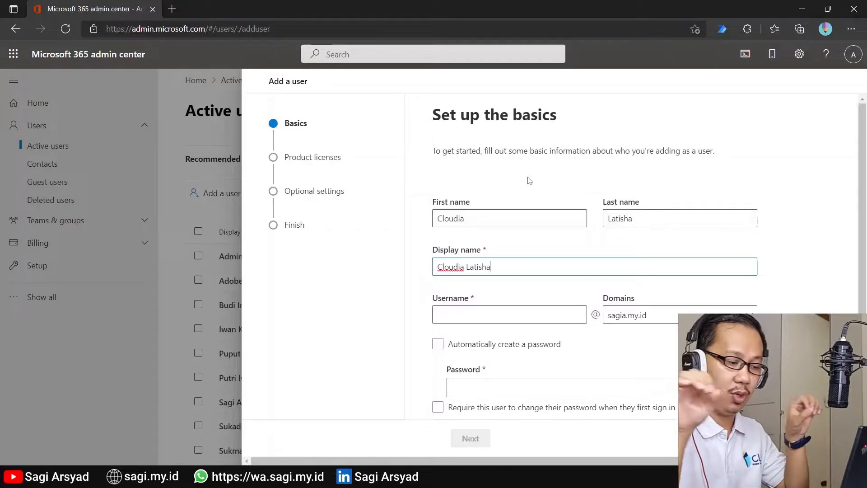
pyautogui.press('Tab')
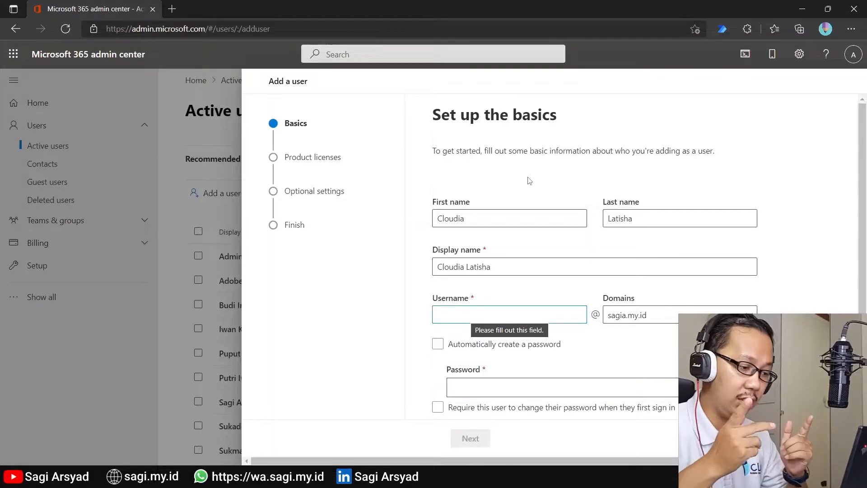
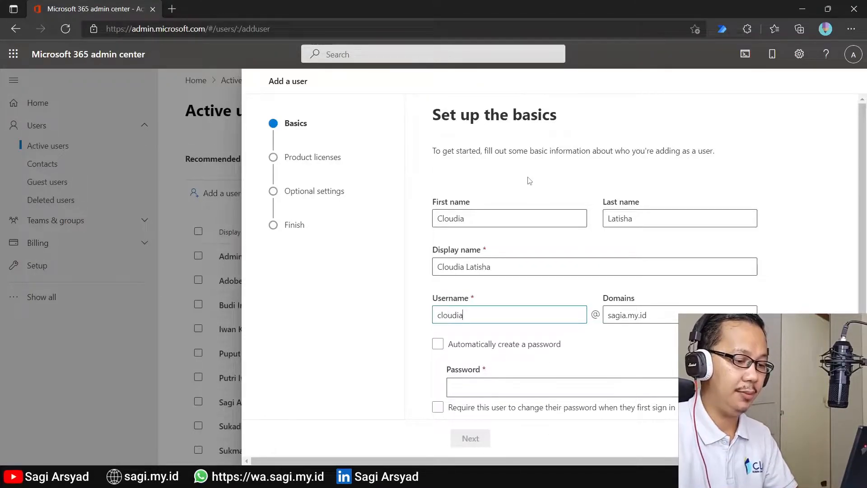
pyautogui.click(648, 315)
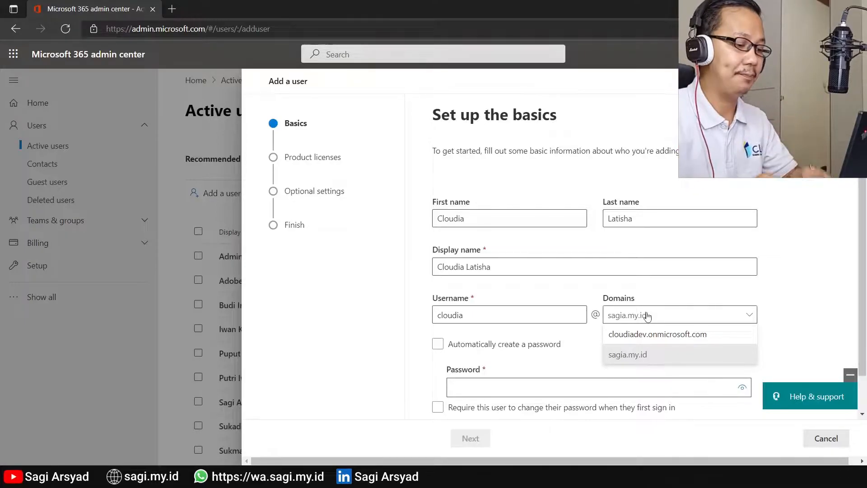
pyautogui.click(623, 285)
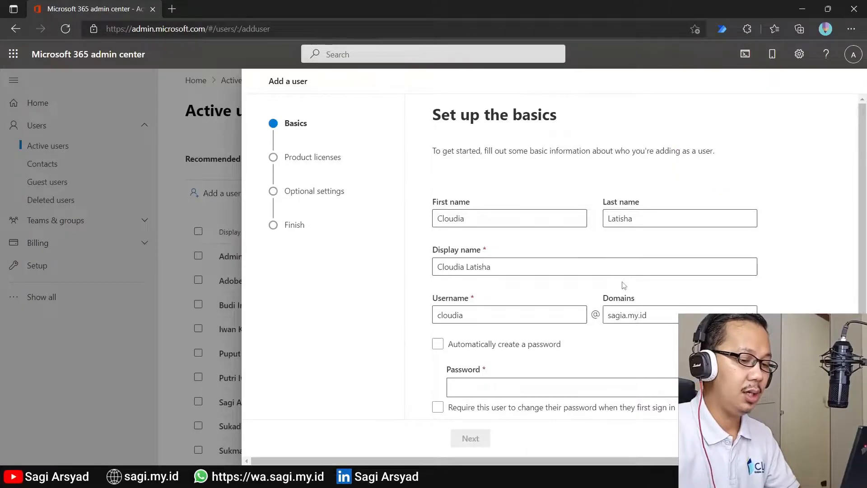
pyautogui.scroll(-1, 624, 285)
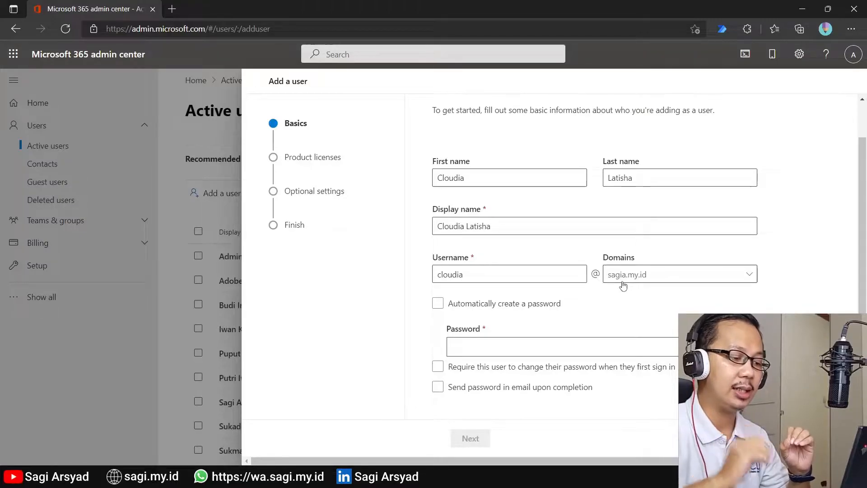
# Step: Turn on automatic password creation and leave the first sign-in password change off
pyautogui.click(542, 304)
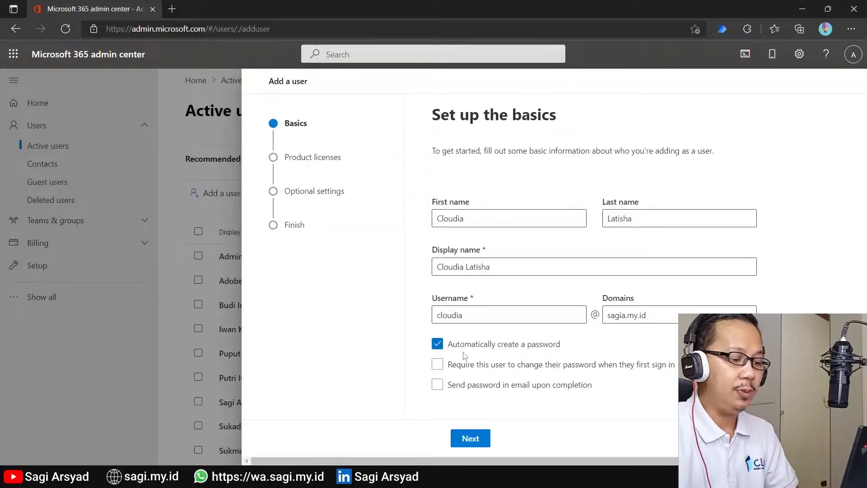
pyautogui.click(466, 371)
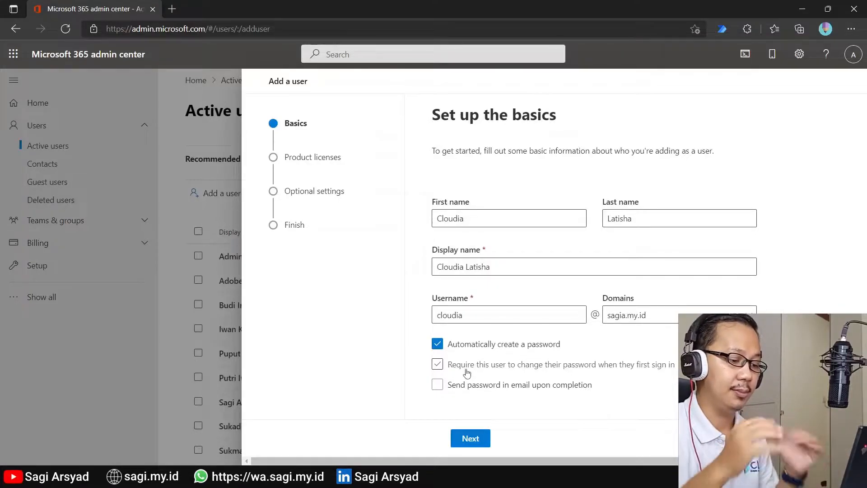
pyautogui.click(480, 362)
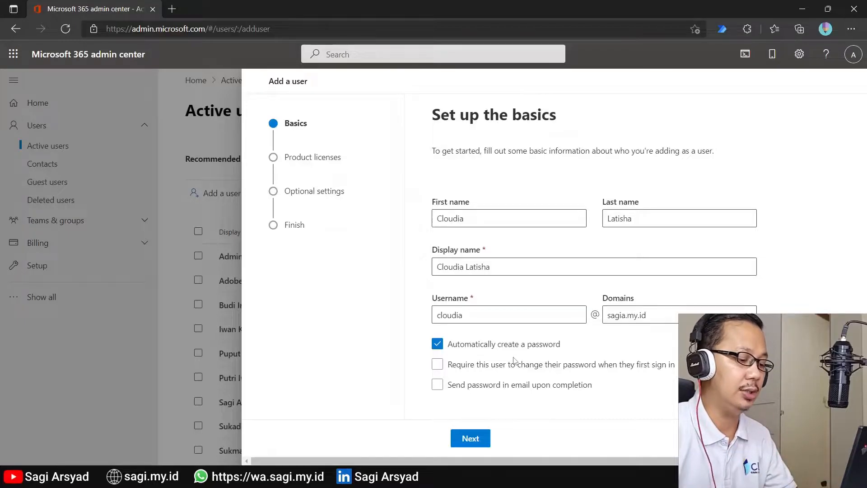
# Step: On the licenses step, keep location Indonesia and assign the Microsoft 365 E5 Developer license
pyautogui.click(484, 438)
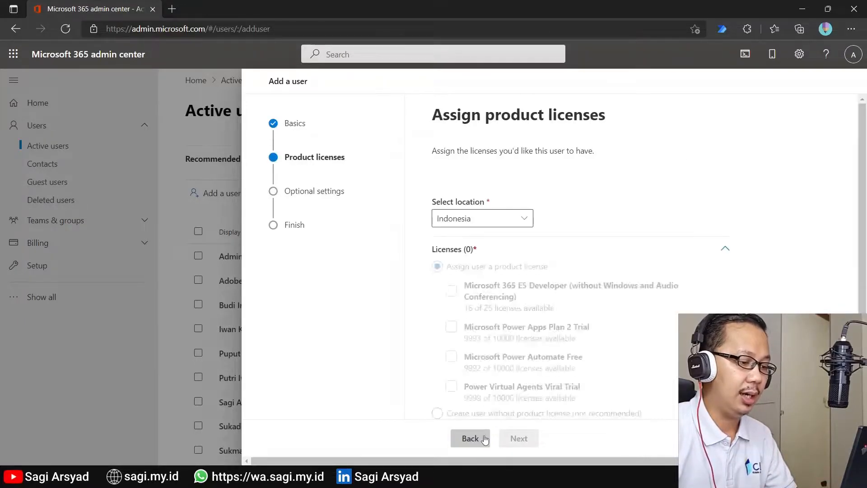
pyautogui.scroll(-2, 575, 242)
pyautogui.click(576, 243)
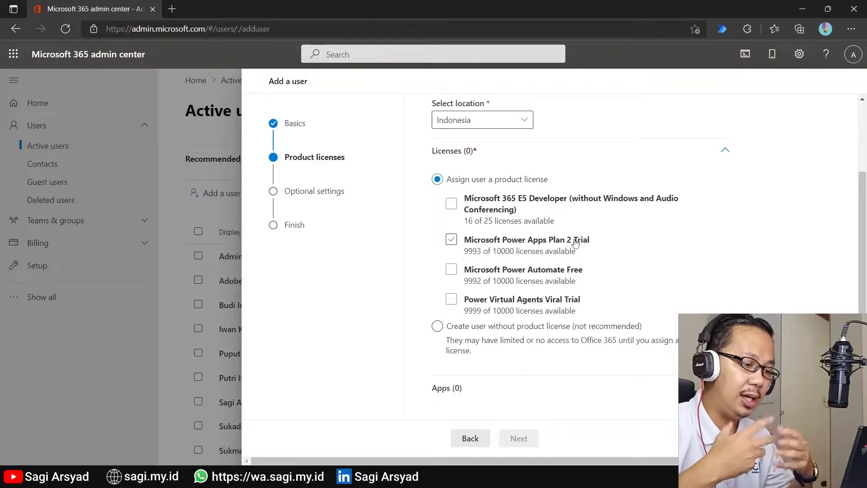
pyautogui.click(555, 238)
pyautogui.click(544, 212)
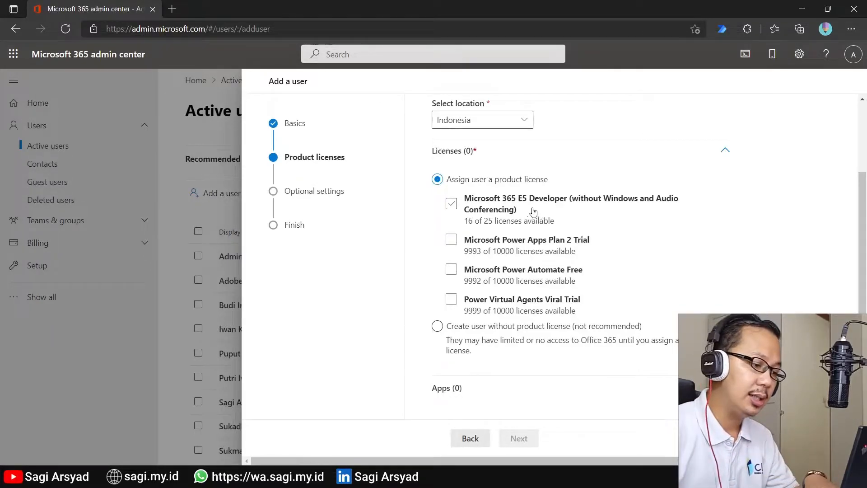
pyautogui.click(453, 205)
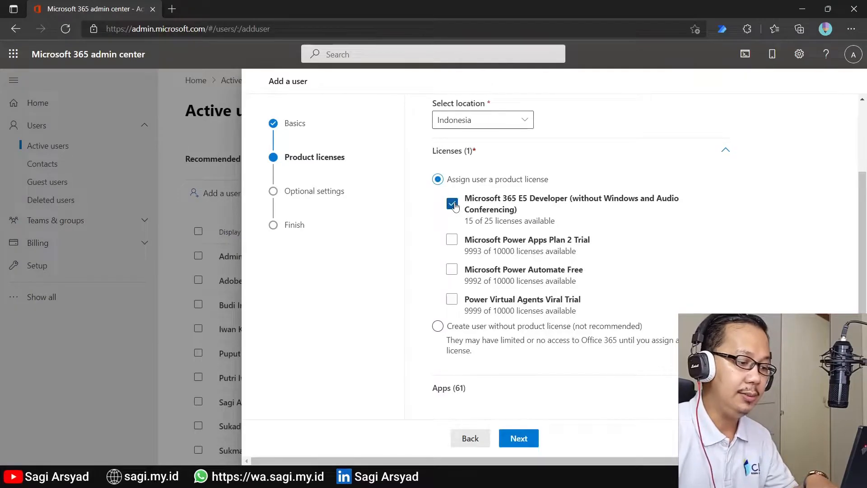
pyautogui.scroll(-1, 597, 218)
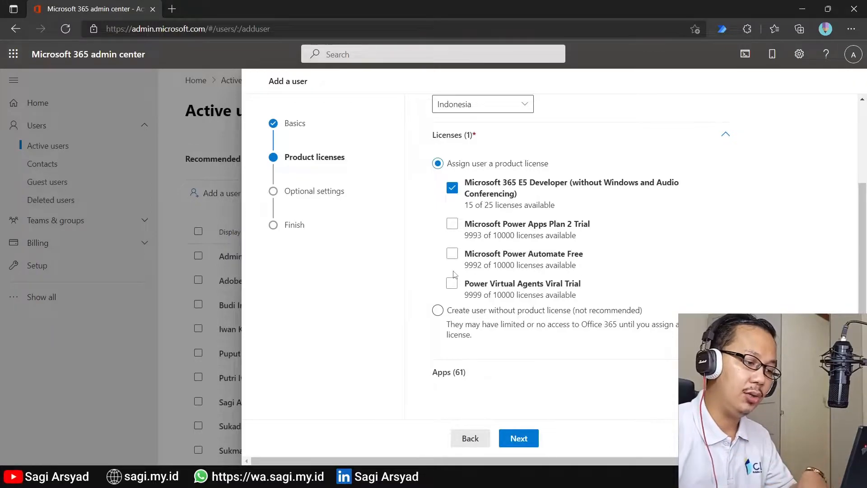
# Step: Expand and browse the 61 apps included in the assigned license
pyautogui.click(493, 376)
pyautogui.scroll(-10, 533, 271)
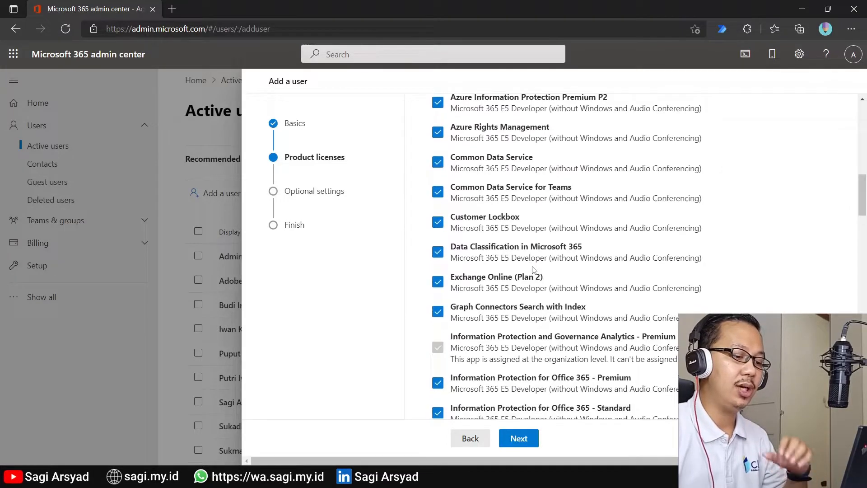
pyautogui.scroll(10, 533, 270)
pyautogui.scroll(-5, 533, 270)
pyautogui.scroll(-10, 533, 270)
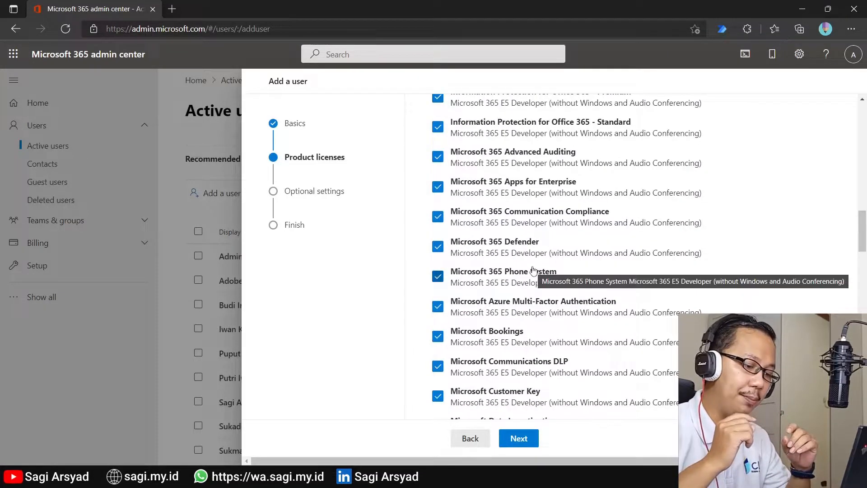
pyautogui.scroll(10, 534, 271)
pyautogui.scroll(5, 534, 270)
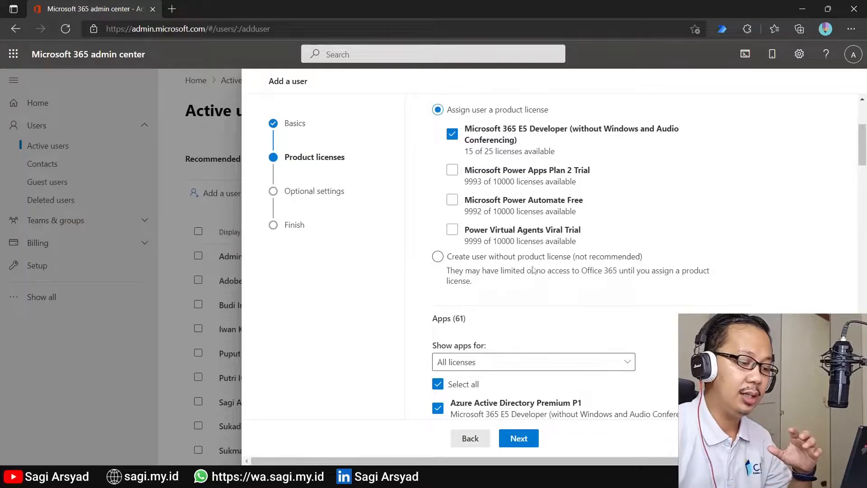
pyautogui.scroll(-15, 533, 270)
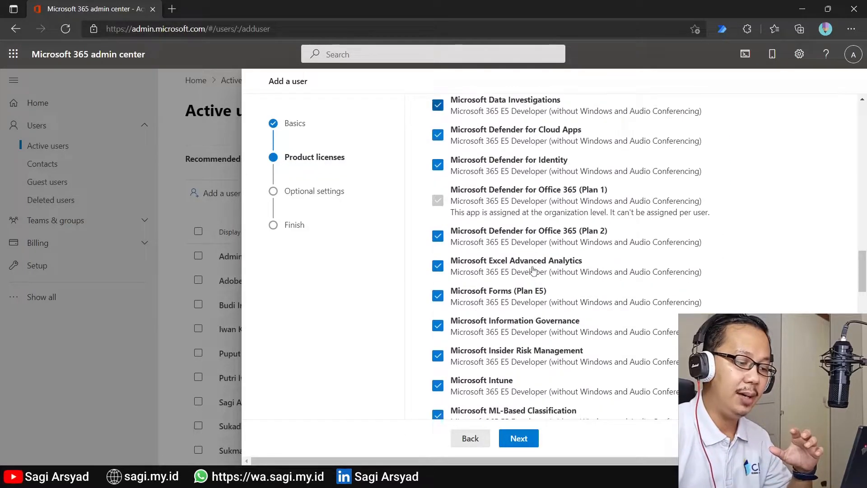
pyautogui.scroll(-2, 534, 270)
pyautogui.scroll(-5, 534, 270)
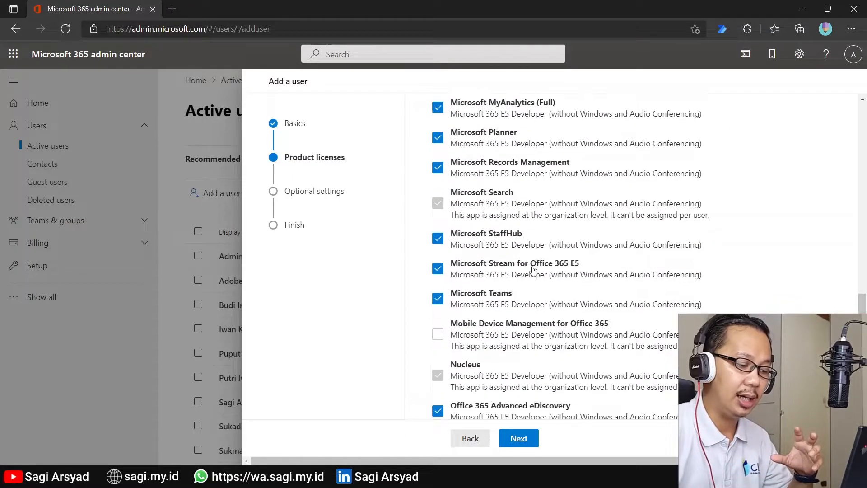
pyautogui.scroll(-7, 534, 270)
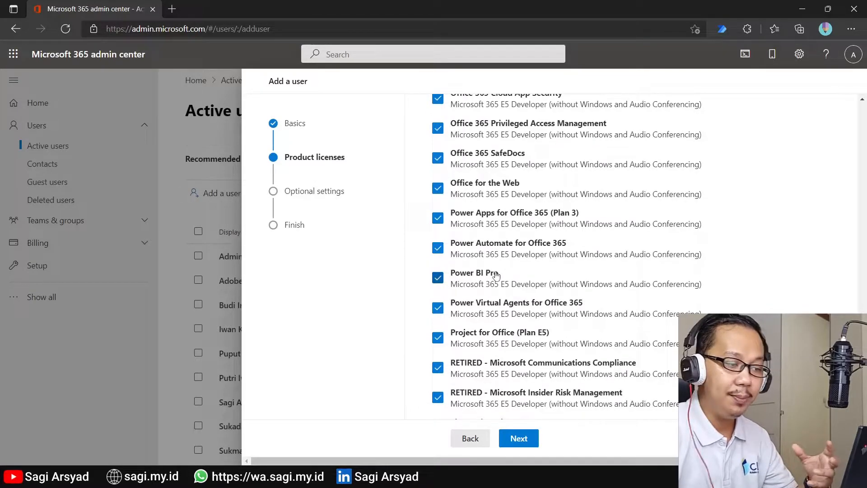
pyautogui.scroll(3, 496, 274)
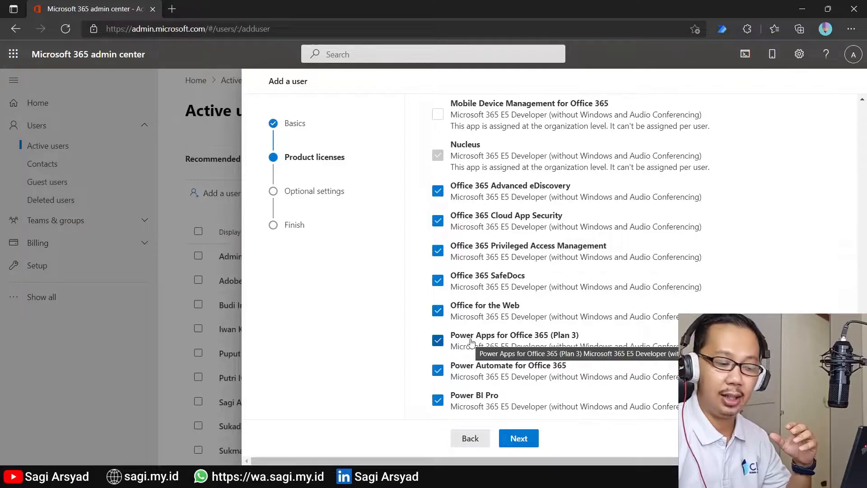
pyautogui.scroll(10, 471, 342)
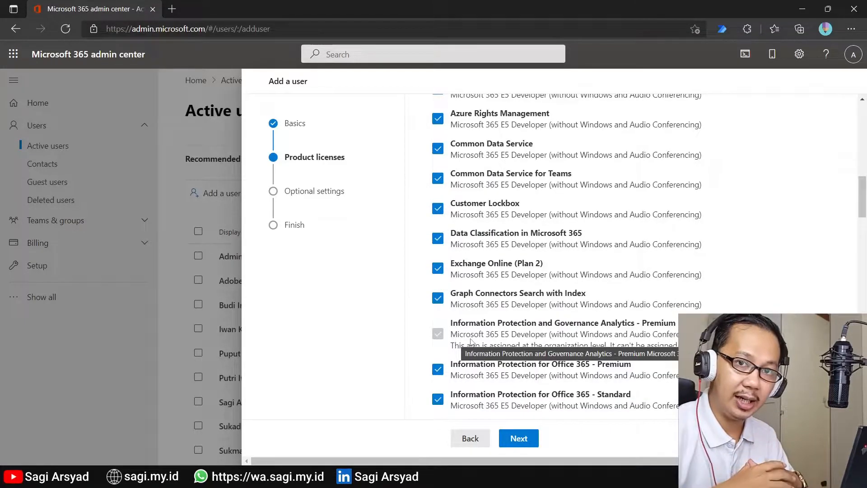
pyautogui.scroll(8, 506, 306)
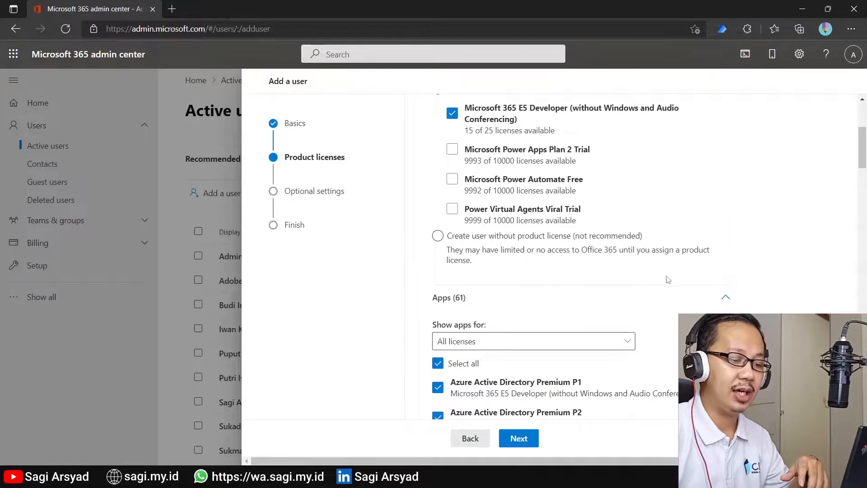
# Step: Collapse the apps list, add the Microsoft Power Automate Free license, and continue to Optional settings
pyautogui.click(725, 297)
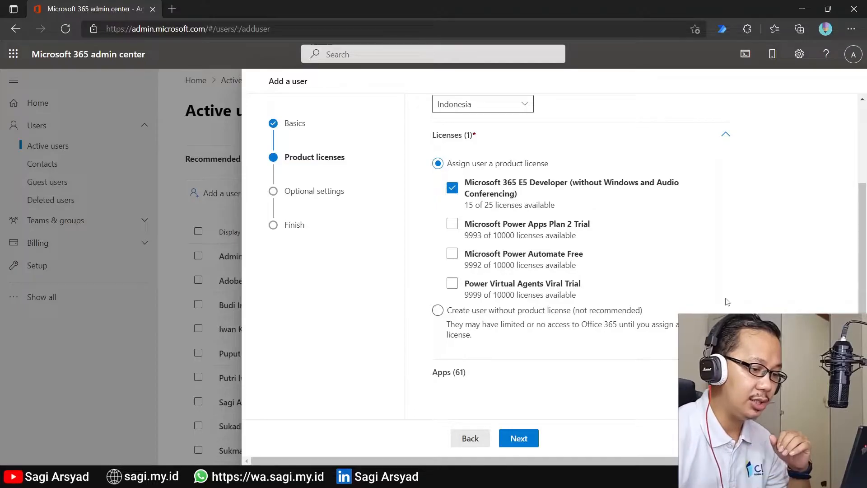
pyautogui.click(448, 256)
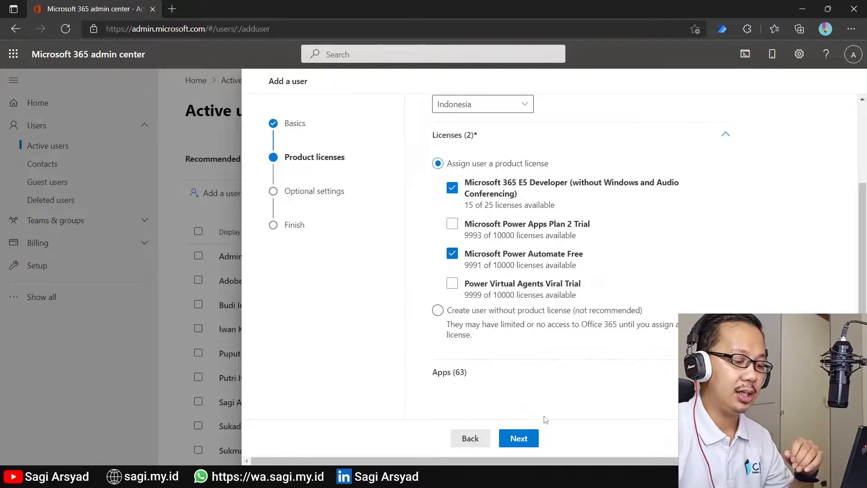
pyautogui.click(538, 440)
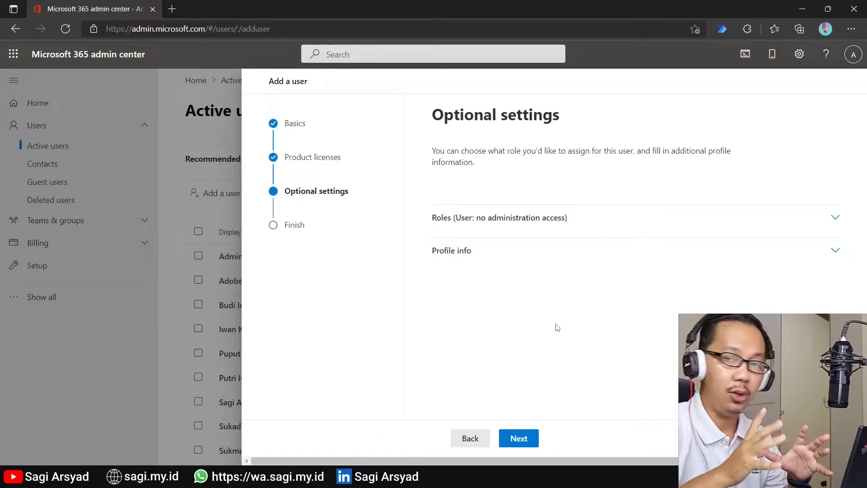
# Step: Keep the role as User (no admin center access) and review the empty Profile info fields
pyautogui.click(710, 216)
pyautogui.scroll(-2, 623, 261)
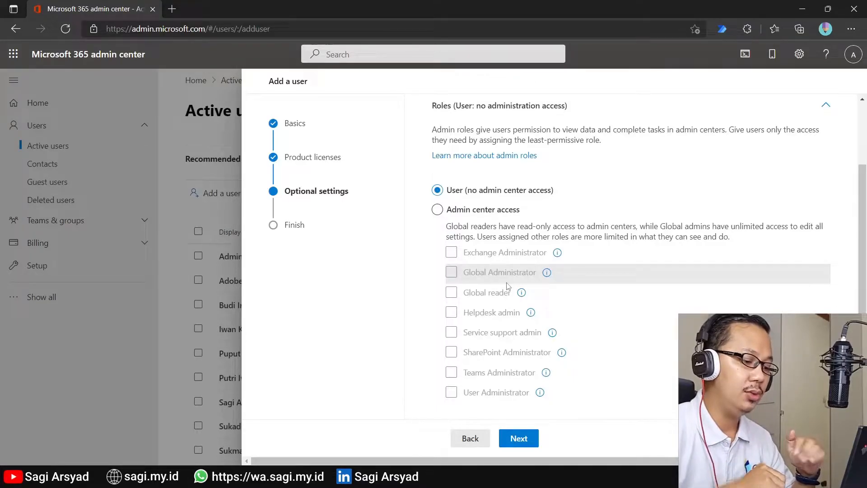
pyautogui.click(820, 109)
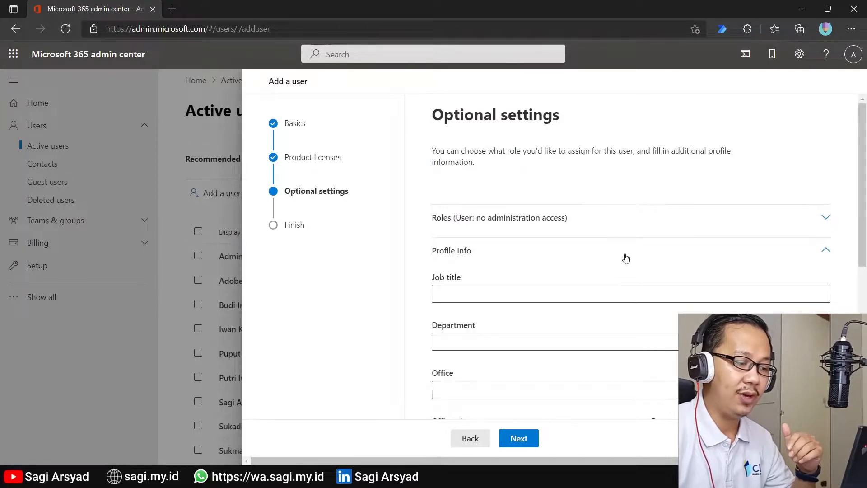
pyautogui.scroll(-3, 625, 258)
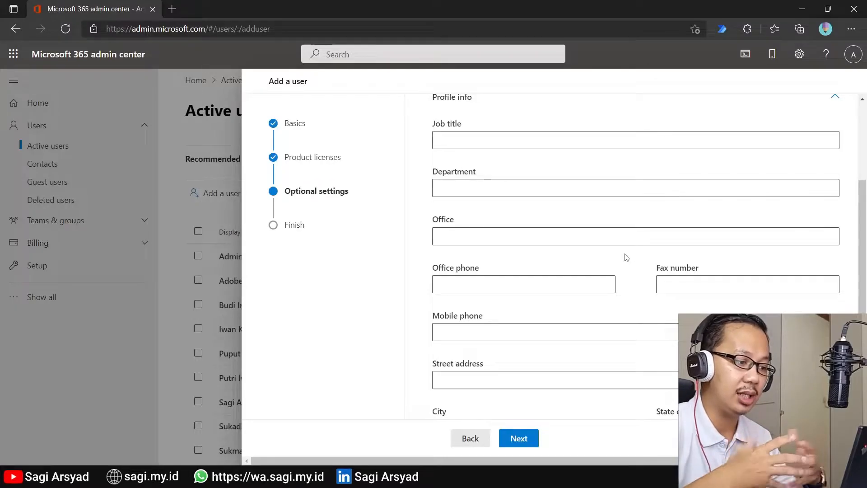
pyautogui.scroll(-2, 626, 257)
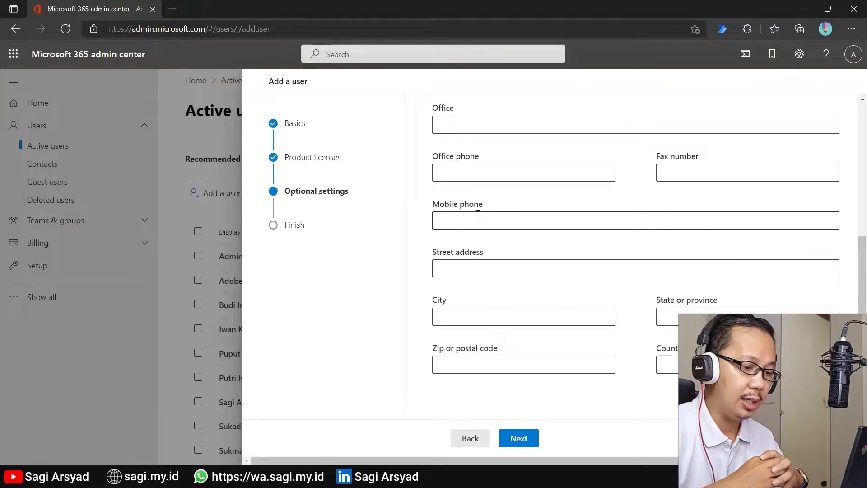
pyautogui.scroll(2, 478, 214)
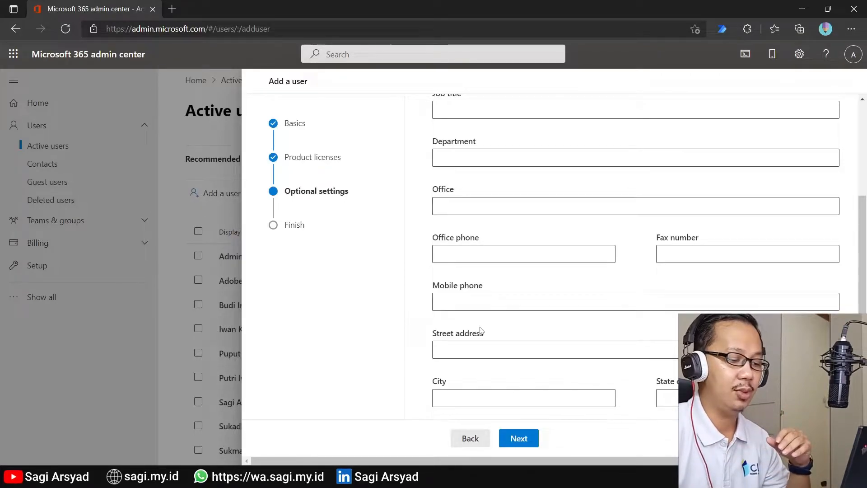
# Step: Review the new user's details and licenses, then finish adding the user
pyautogui.click(519, 438)
pyautogui.scroll(-2, 536, 384)
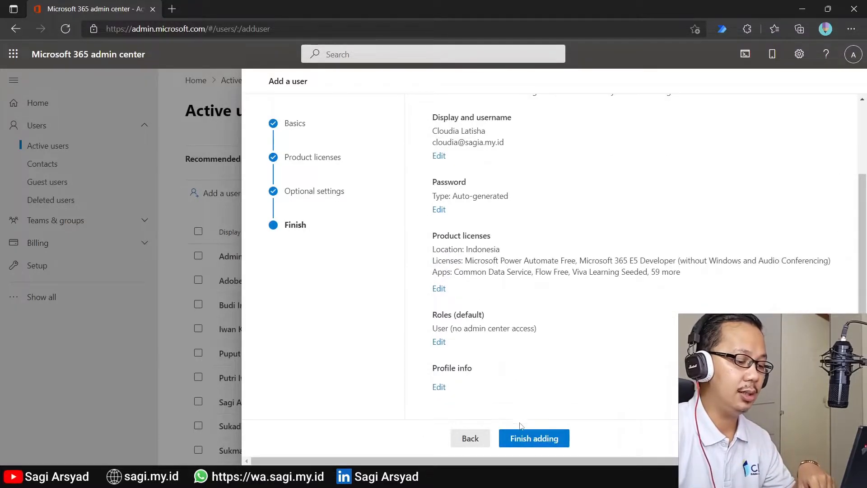
pyautogui.click(521, 439)
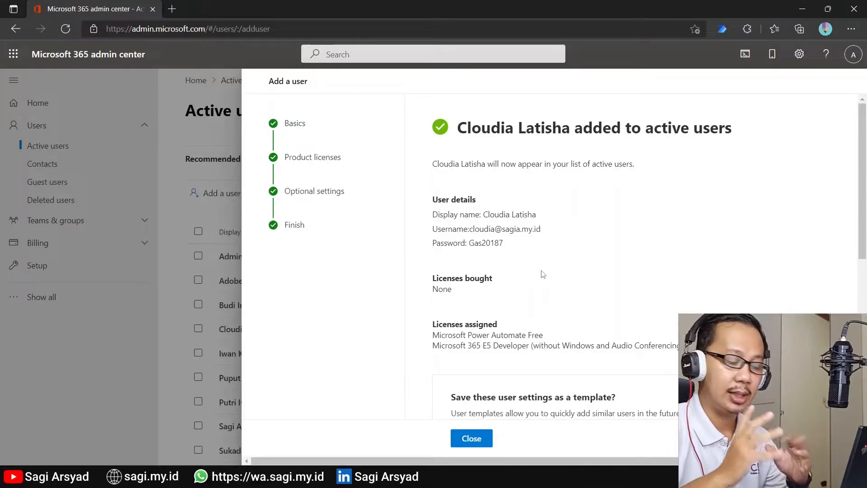
pyautogui.click(406, 476)
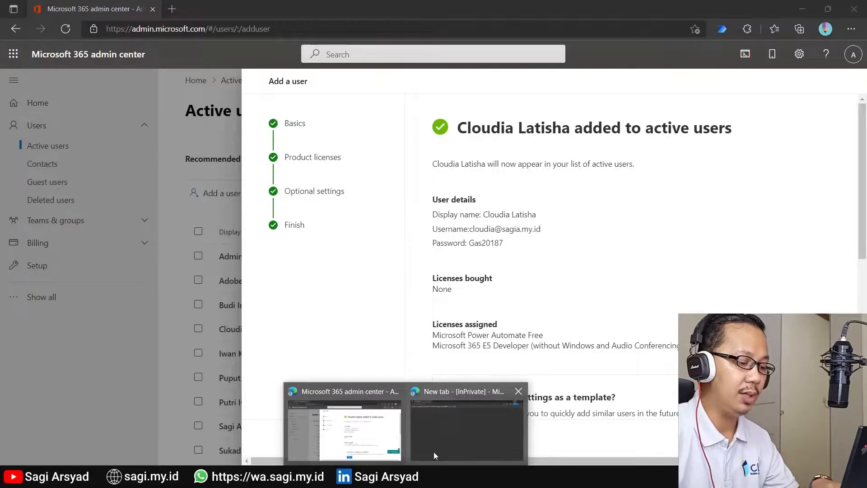
# Step: In the InPrivate window, sign in to portal.office.com as the new user and stay signed in
pyautogui.click(434, 453)
pyautogui.write('porta')
pyautogui.press('Return')
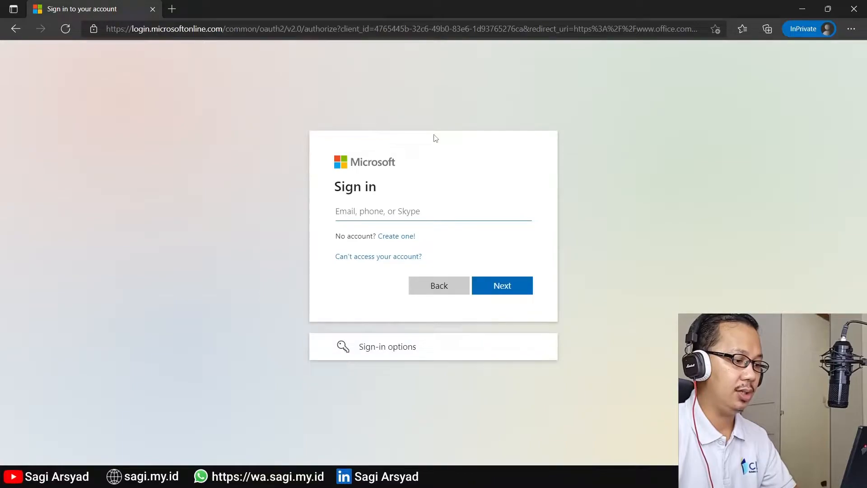
pyautogui.press('Return')
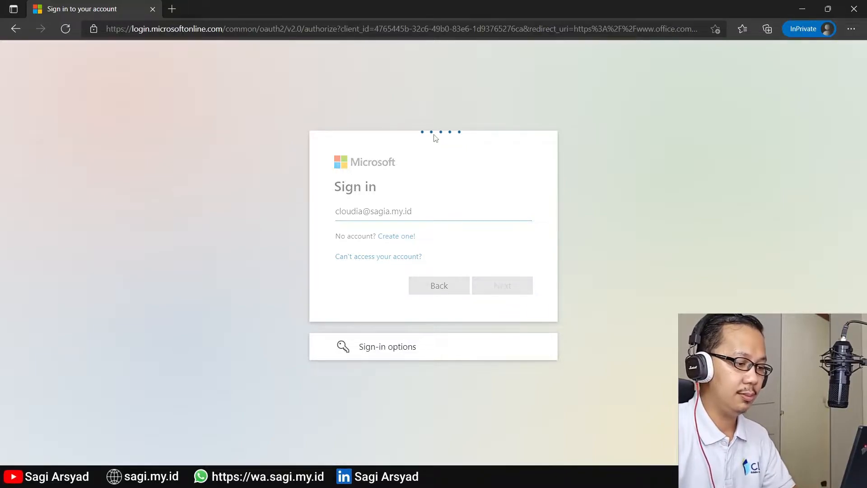
pyautogui.hotkey('ctrl', 'v')
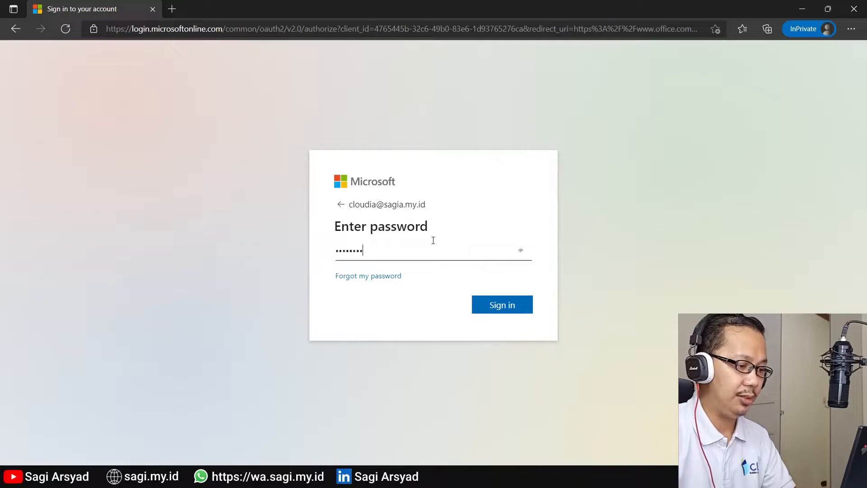
pyautogui.click(495, 308)
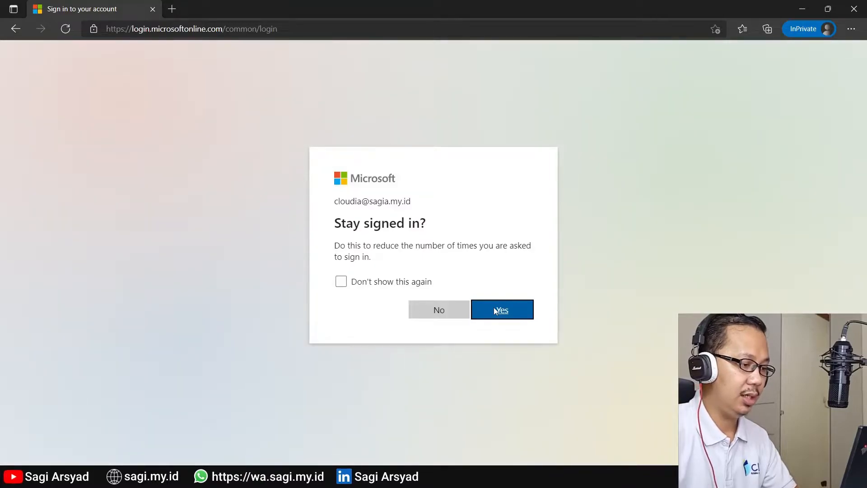
pyautogui.click(399, 283)
pyautogui.click(510, 309)
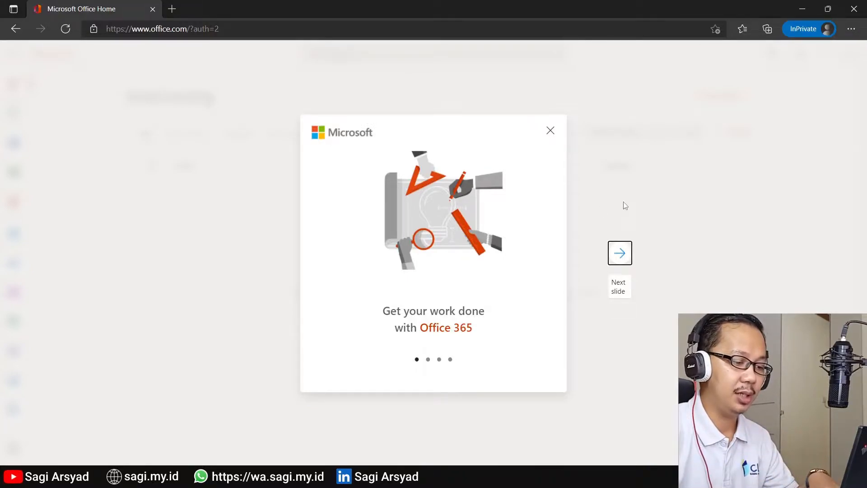
# Step: Dismiss the four Office 365 welcome slides and open Outlook mail
pyautogui.click(630, 248)
pyautogui.click(631, 248)
pyautogui.click(631, 248)
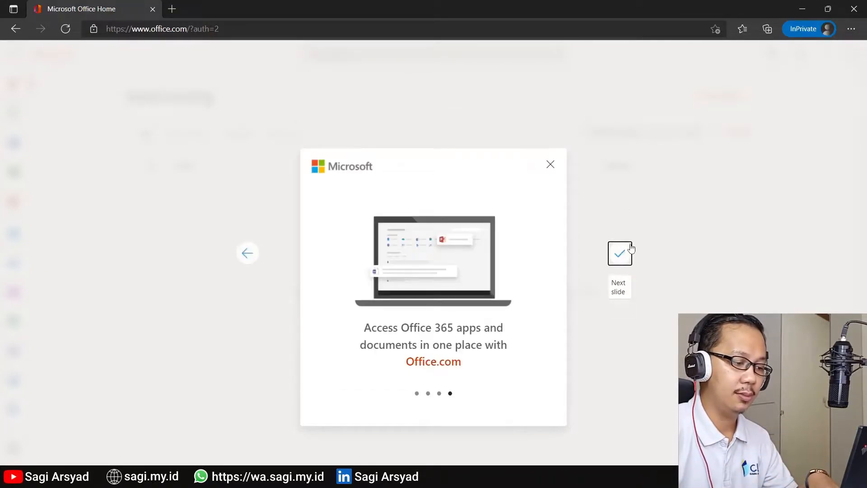
pyautogui.click(626, 250)
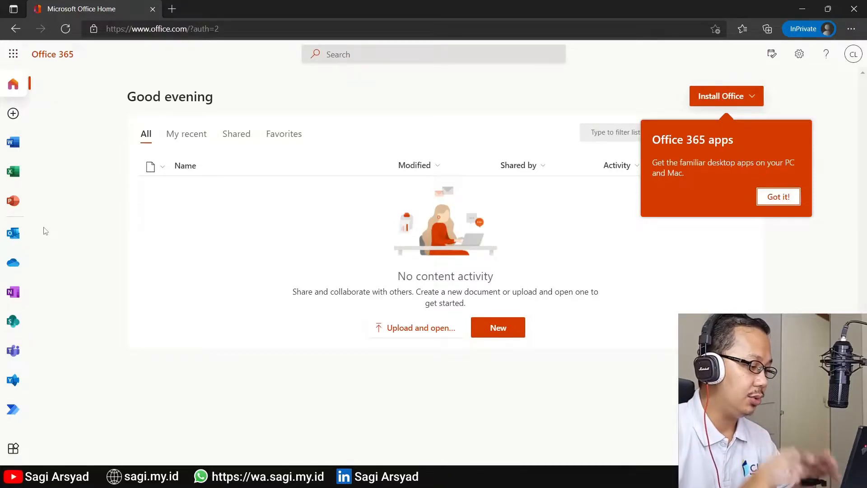
pyautogui.click(5, 241)
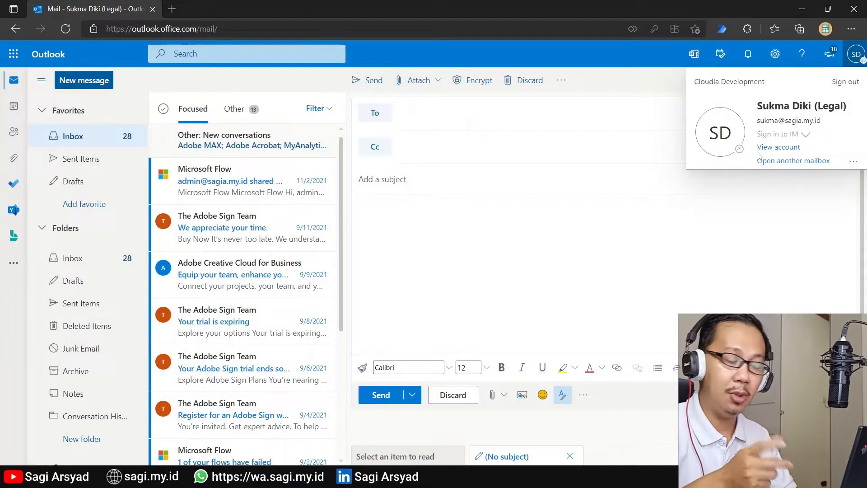
# Step: Send the new user an email titled 'test kirim pertama' with body 'test saja please reply'
pyautogui.click(566, 106)
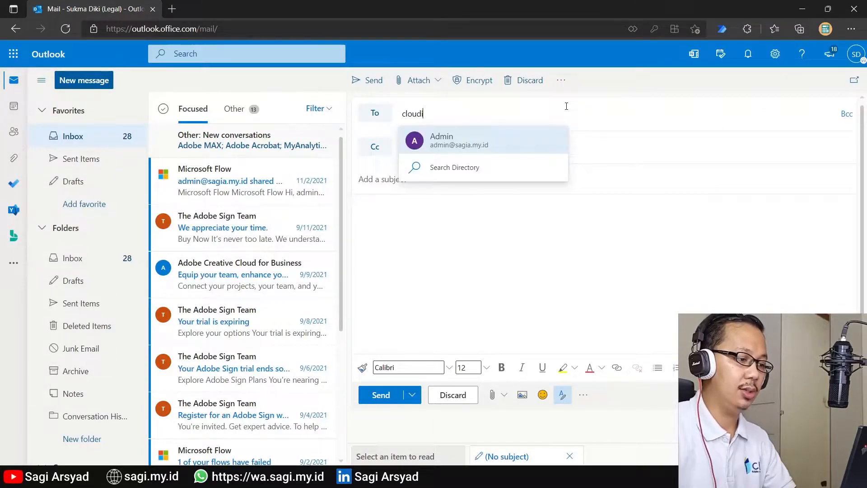
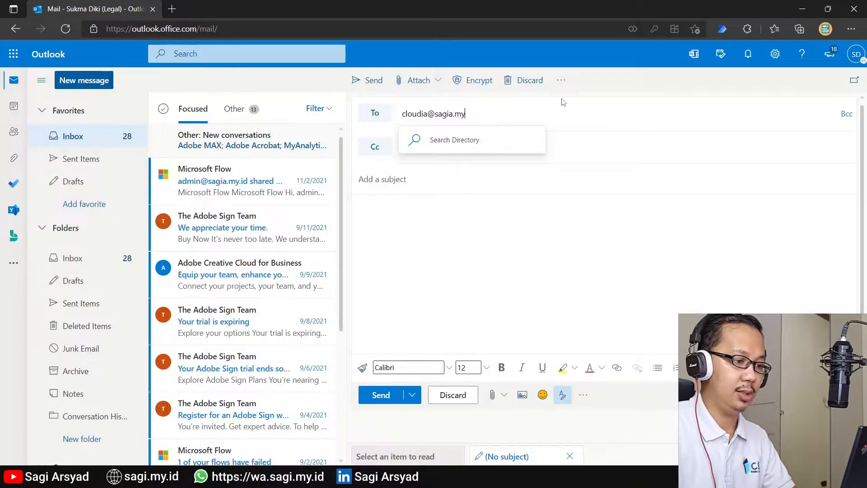
pyautogui.press('Tab')
pyautogui.press('Tab')
pyautogui.write('test kirim pertam')
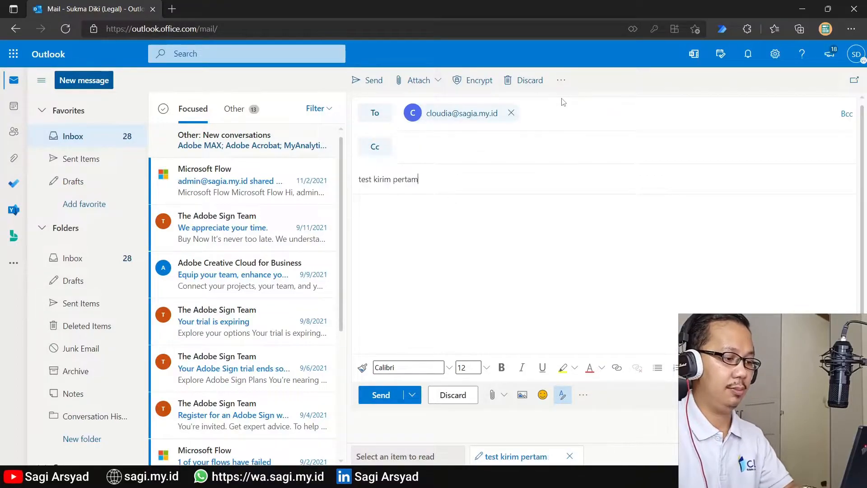
pyautogui.write('a')
pyautogui.press('Tab')
pyautogui.write('test saja please reply')
pyautogui.click(362, 400)
pyautogui.hotkey('alt', 'Tab')
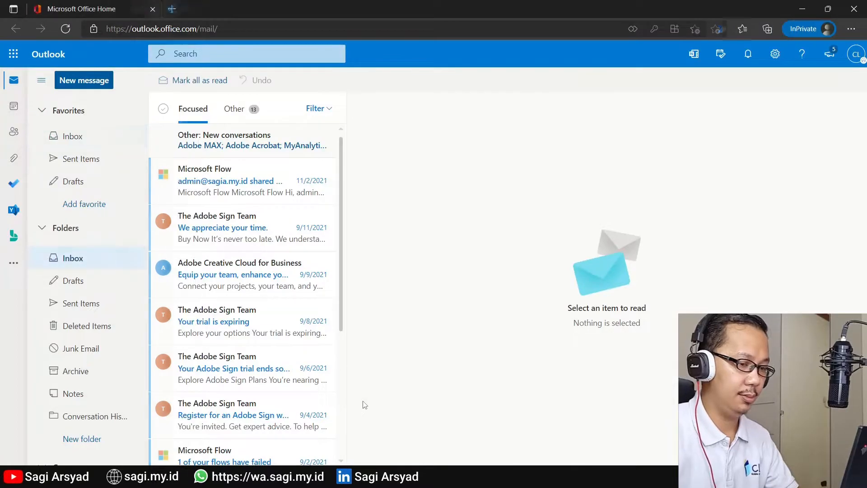
# Step: In the recipient's inbox, open 'test kirim pertama' and start a reply reading 'hello'
pyautogui.hotkey('alt', 'Tab')
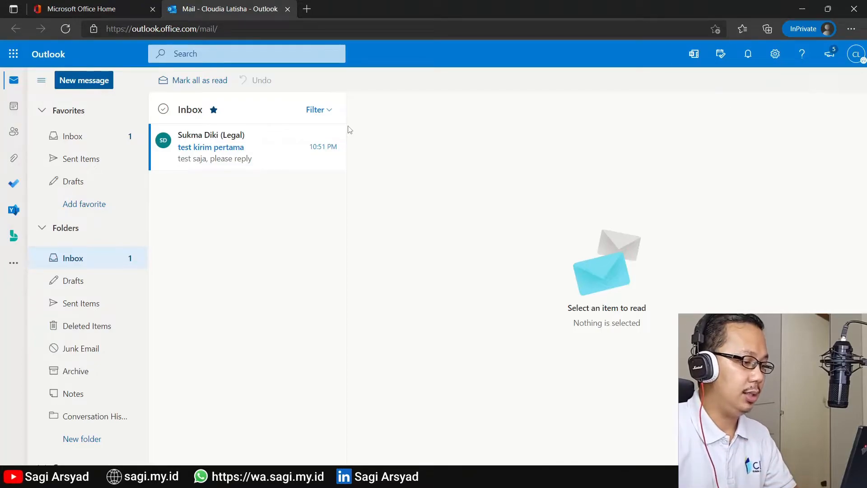
pyautogui.click(202, 165)
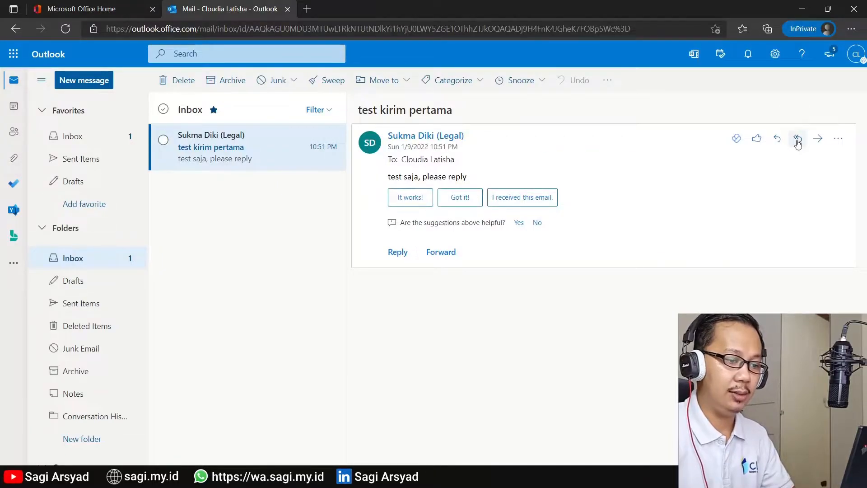
pyautogui.click(709, 224)
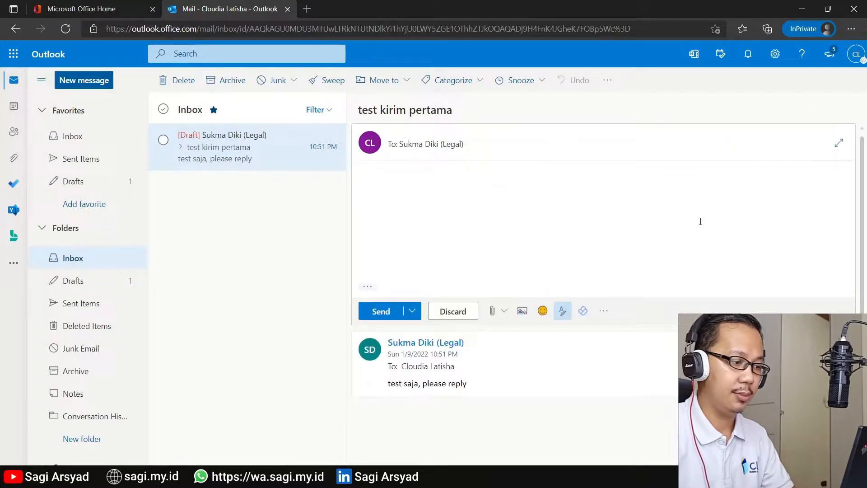
pyautogui.write('hello')
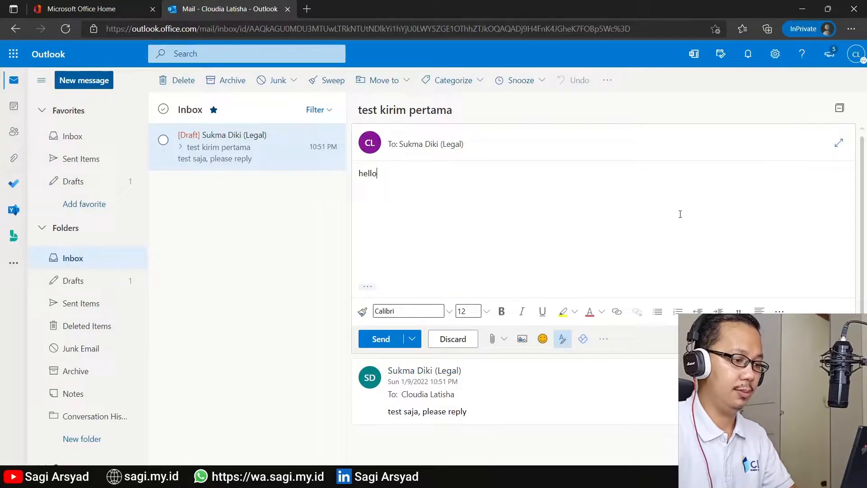
# Step: Send the hello reply, then open the test user's account details from Active users
pyautogui.click(389, 338)
pyautogui.hotkey('alt', 'Tab')
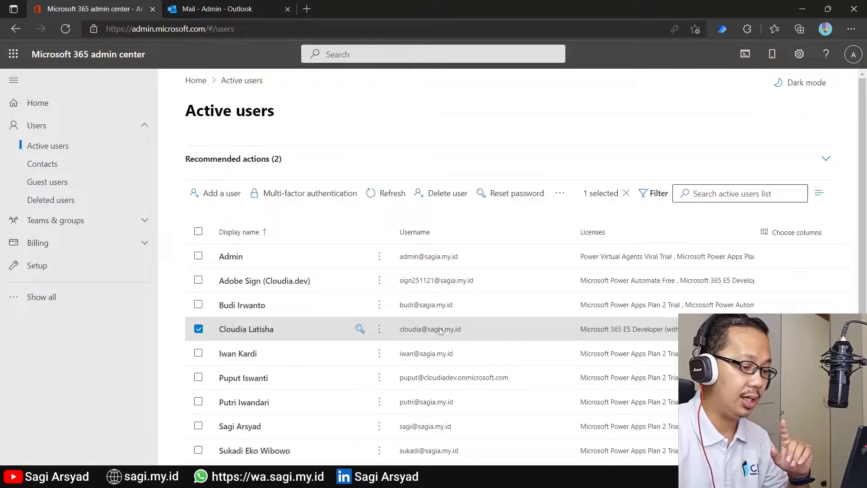
pyautogui.click(239, 330)
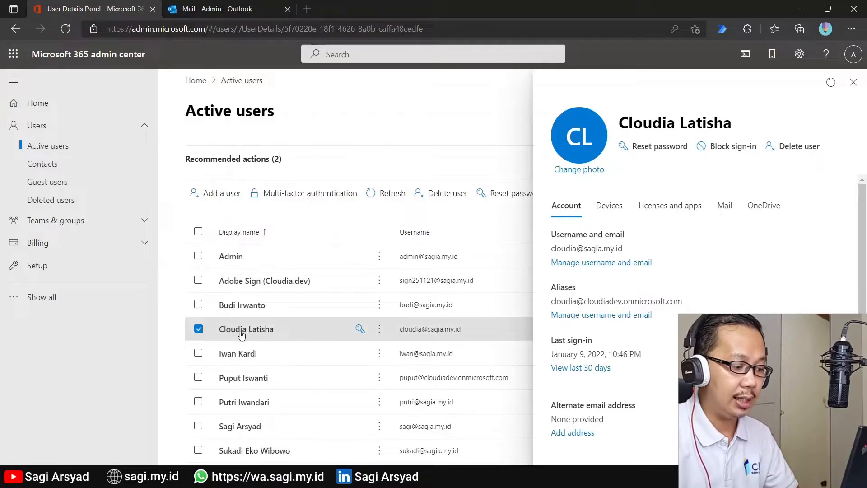
# Step: Add a short alias and a first.last alias on sagia.my.id, then save
pyautogui.click(577, 316)
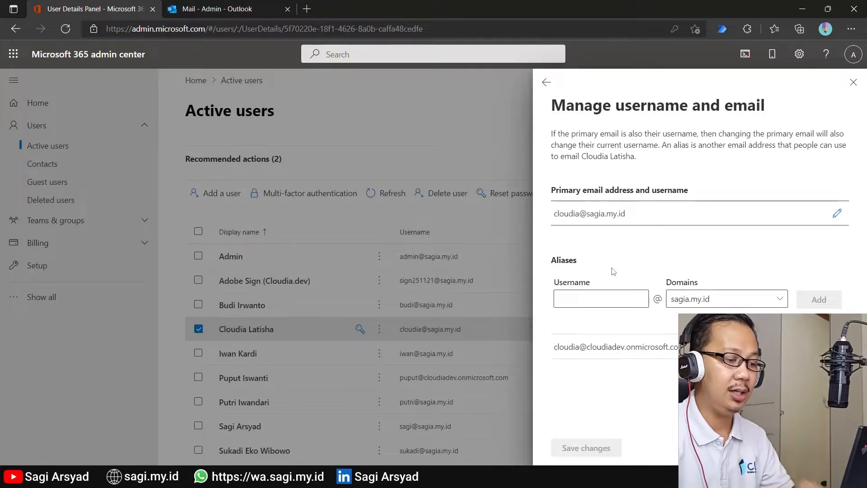
pyautogui.click(605, 299)
pyautogui.write('cla')
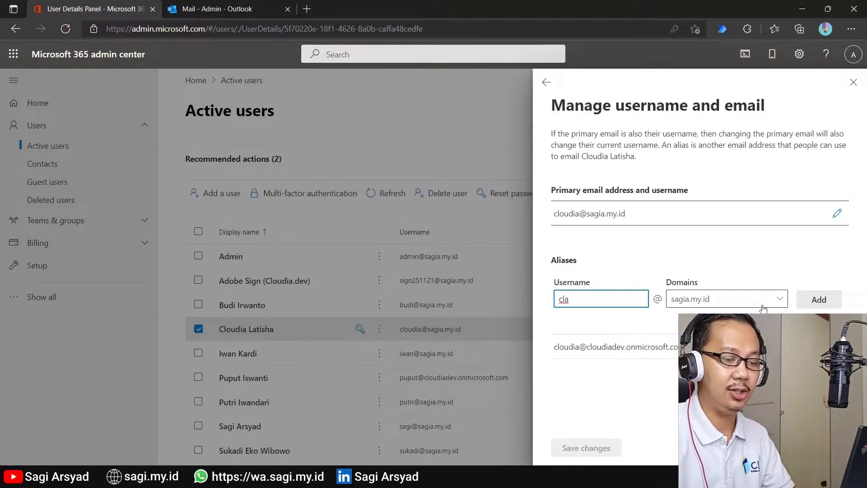
pyautogui.click(817, 304)
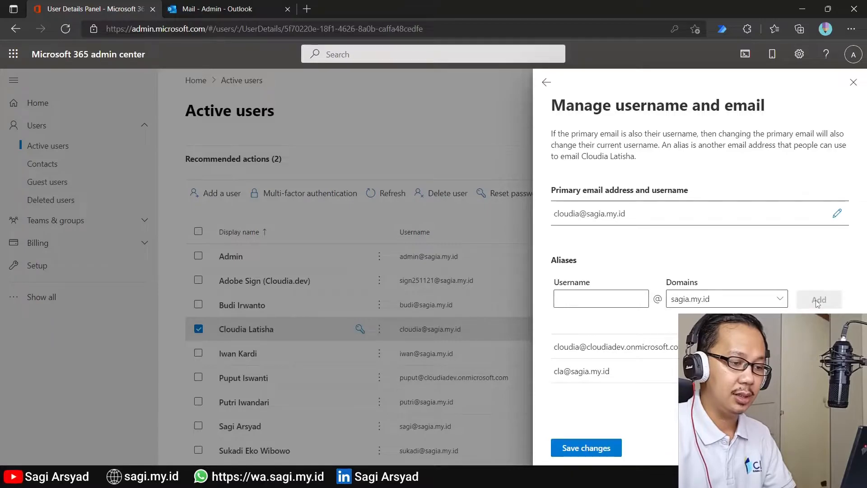
pyautogui.click(623, 295)
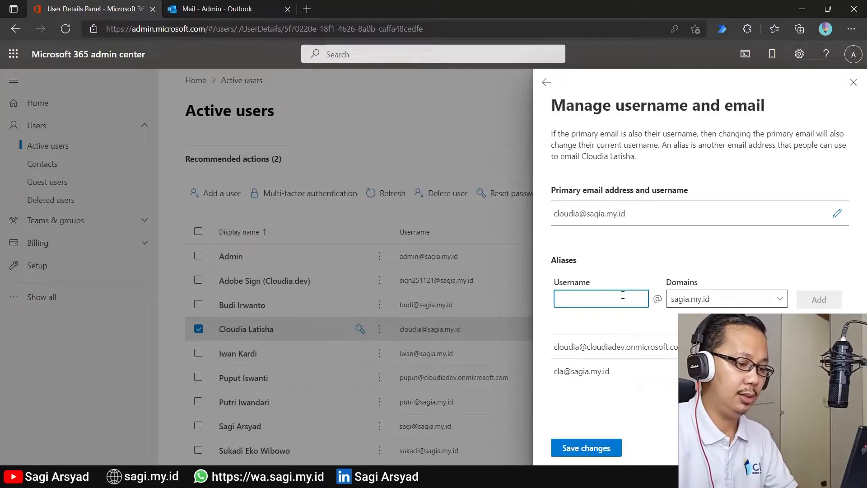
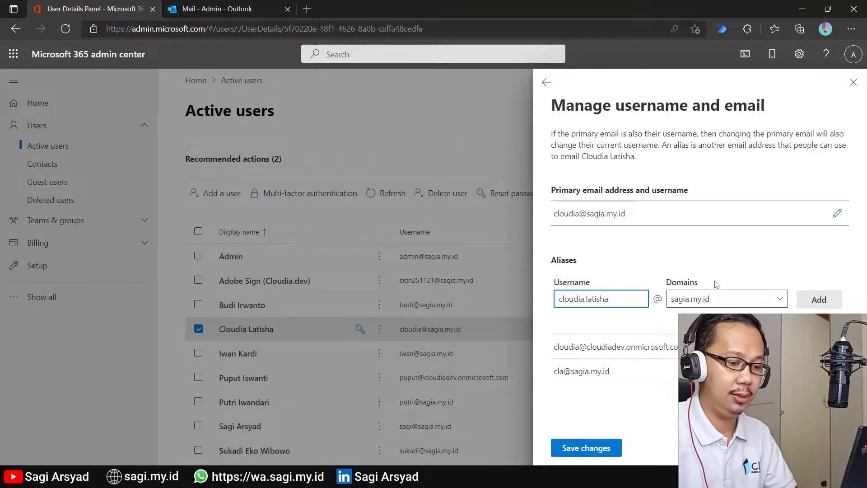
pyautogui.click(837, 299)
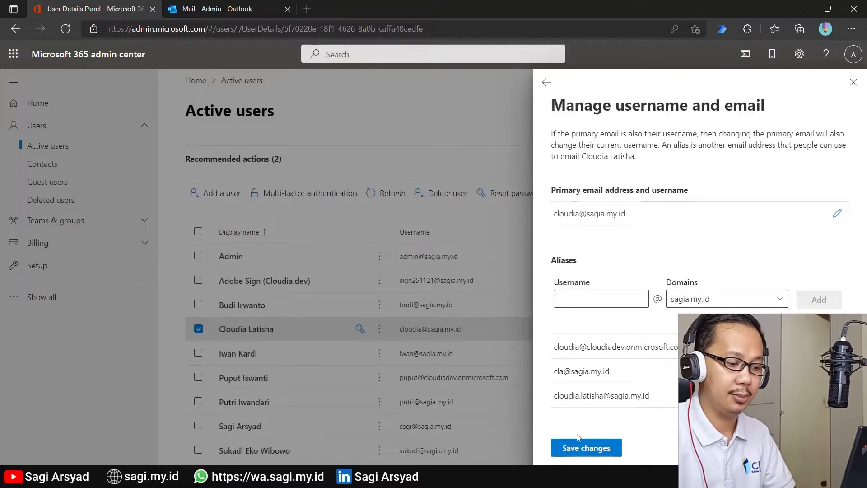
pyautogui.click(579, 448)
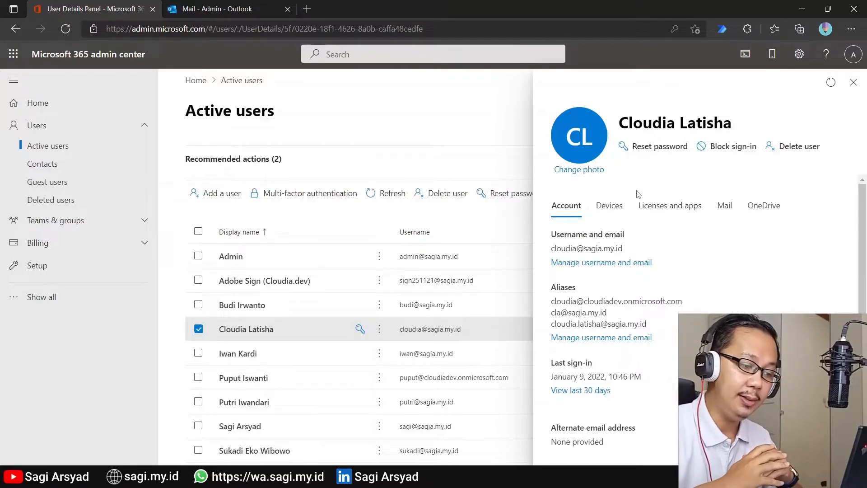
# Step: Make the short alias the user's primary username and save the change
pyautogui.click(598, 264)
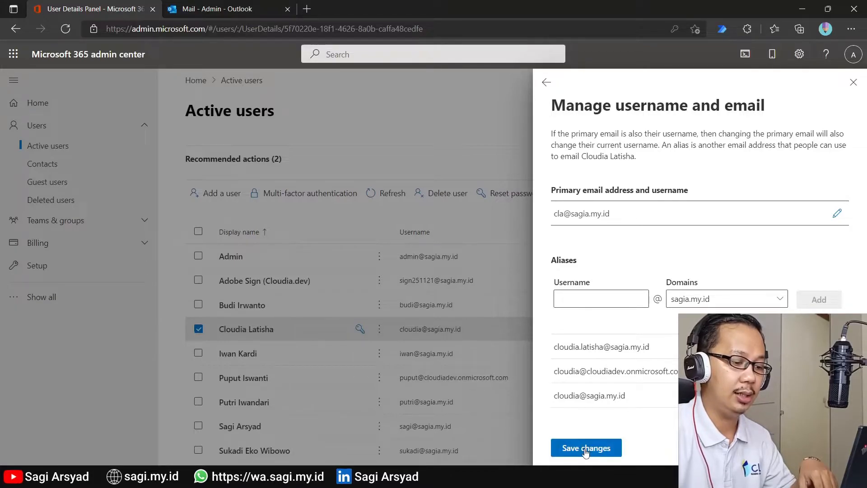
pyautogui.click(586, 448)
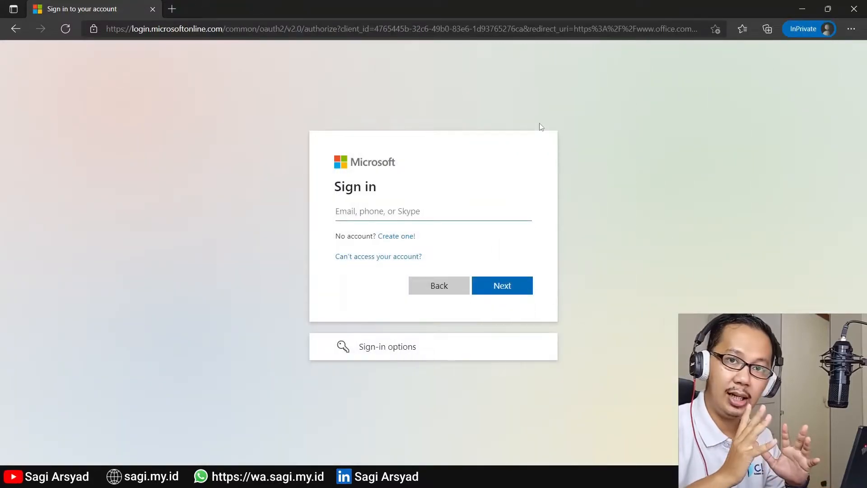
# Step: Check that the old username is rejected, then sign in with the new short username
pyautogui.press('Return')
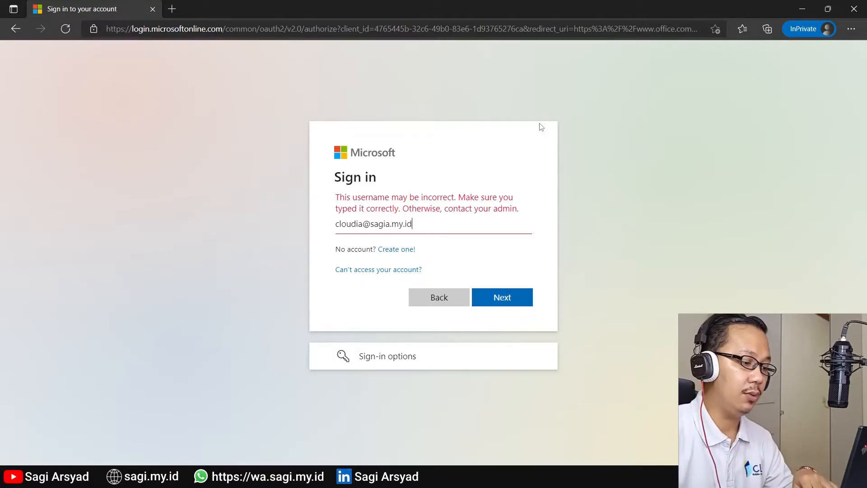
pyautogui.doubleClick(344, 231)
pyautogui.write('cla')
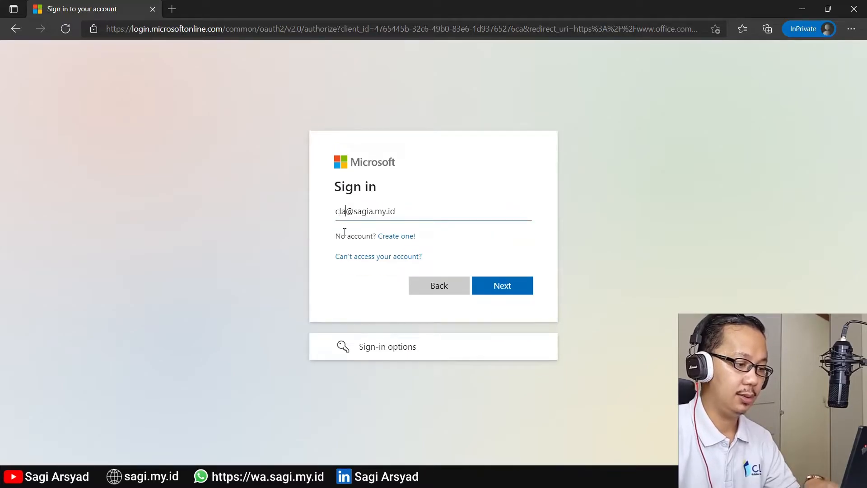
pyautogui.click(491, 291)
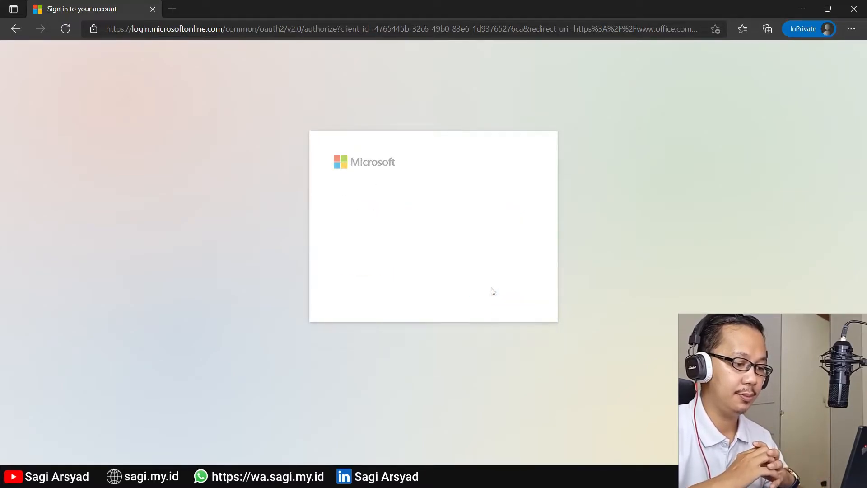
pyautogui.click(501, 312)
pyautogui.click(483, 310)
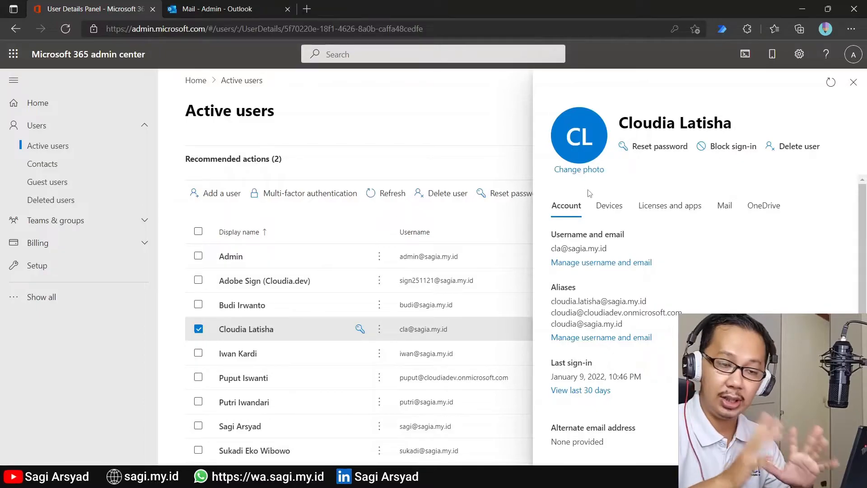
# Step: Remove the Microsoft 365 E5 Developer and Power Automate Free licences and save
pyautogui.click(655, 210)
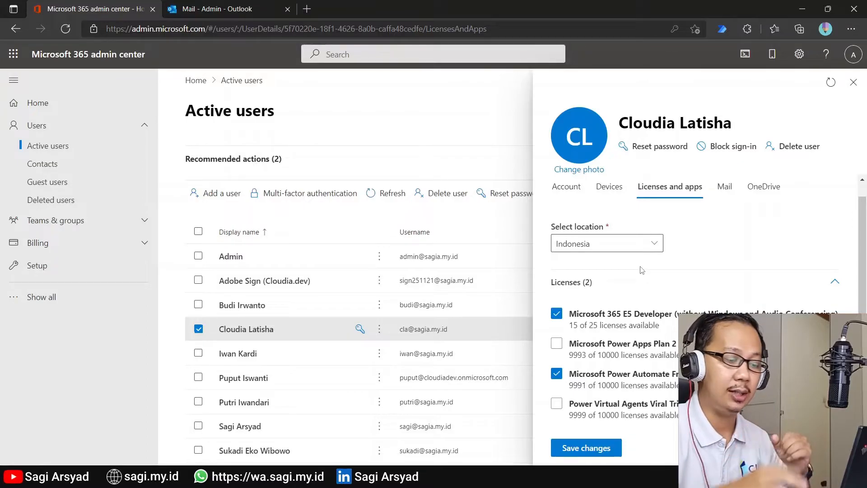
pyautogui.click(558, 316)
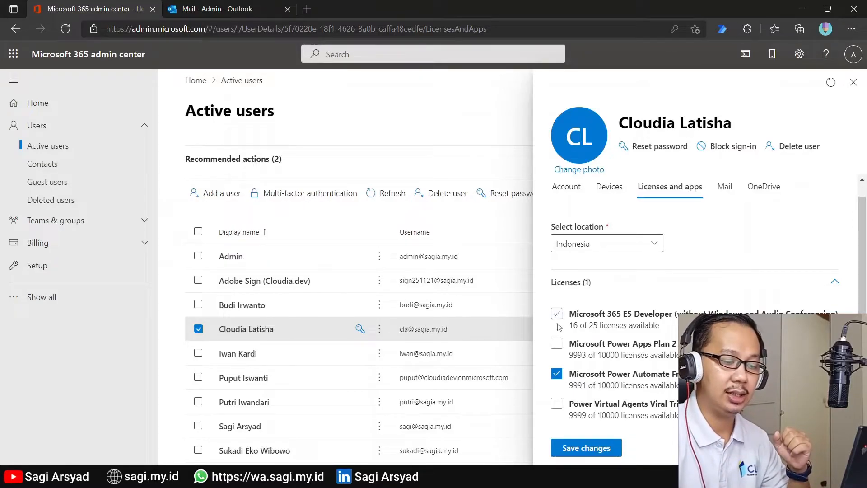
pyautogui.click(557, 374)
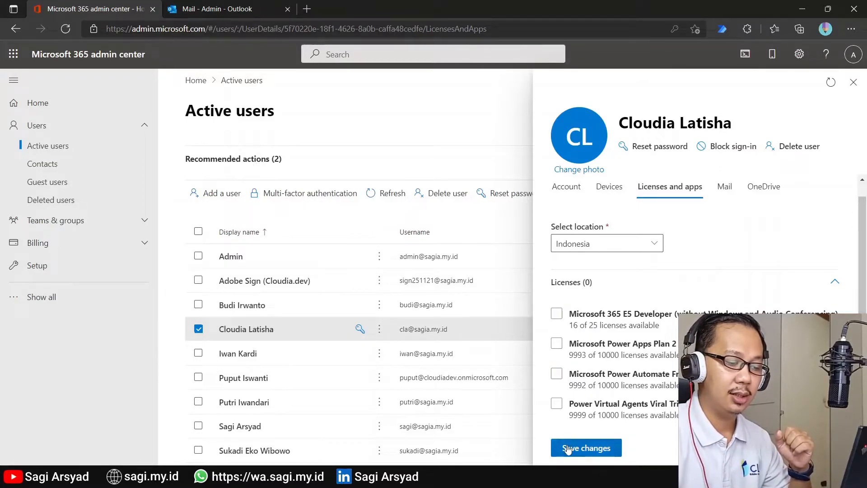
pyautogui.click(568, 449)
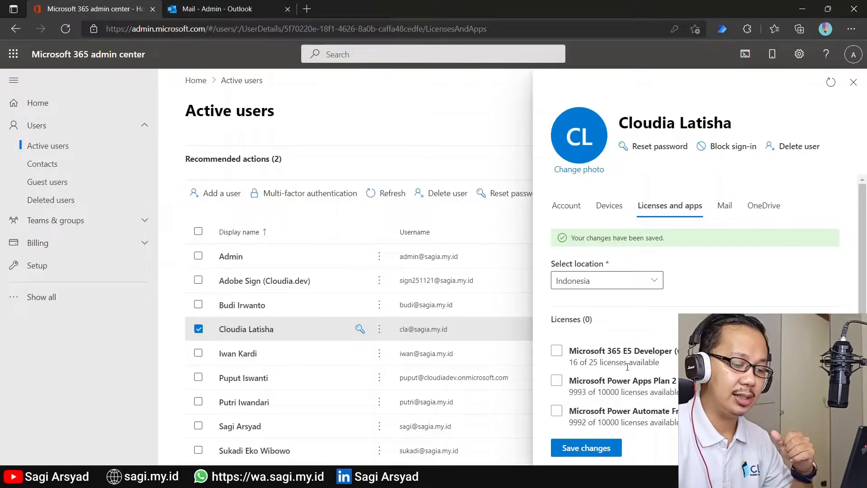
# Step: Reassign only Microsoft 365 E5 Developer, save, and bring up Block sign-in
pyautogui.click(627, 359)
pyautogui.click(583, 447)
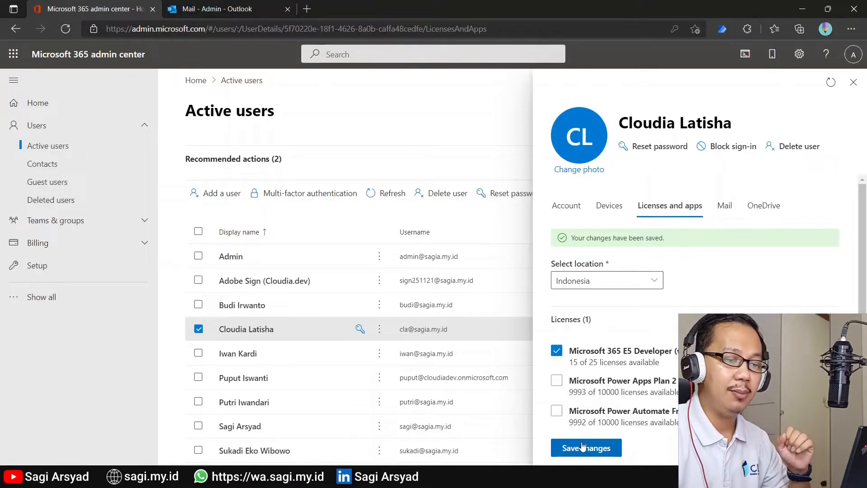
pyautogui.click(725, 145)
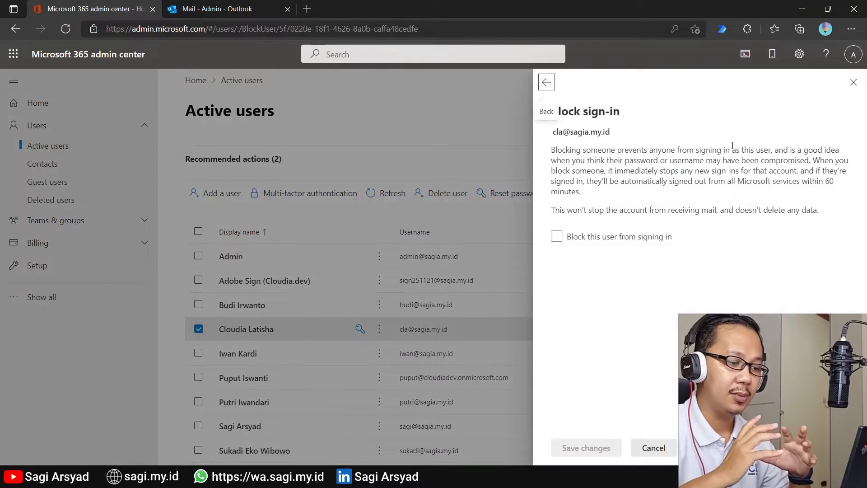
# Step: Block the user from signing in, save, and return to her details
pyautogui.click(641, 239)
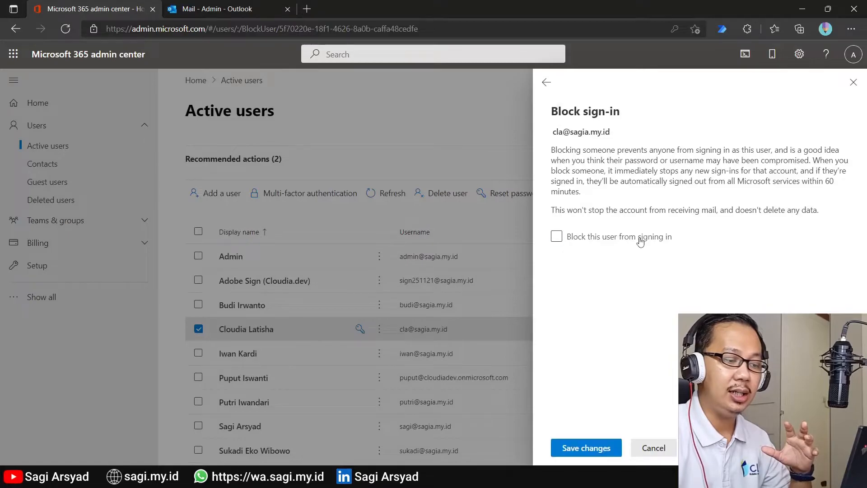
pyautogui.click(572, 448)
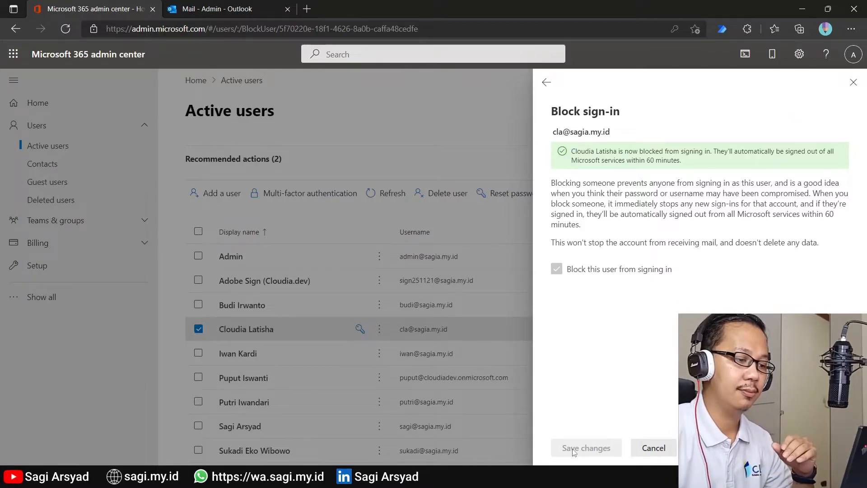
pyautogui.click(547, 83)
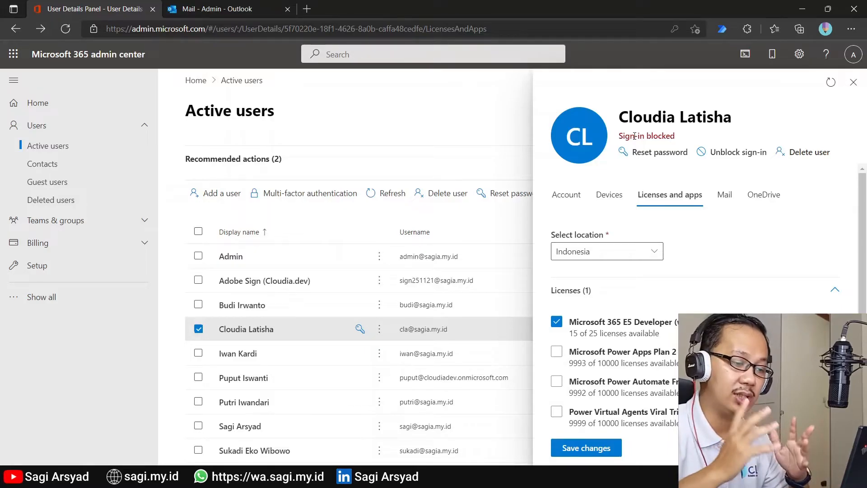
# Step: Unblock the user's sign-in, save, and show her Account tab details
pyautogui.click(738, 152)
pyautogui.click(558, 236)
pyautogui.click(587, 448)
pyautogui.click(547, 82)
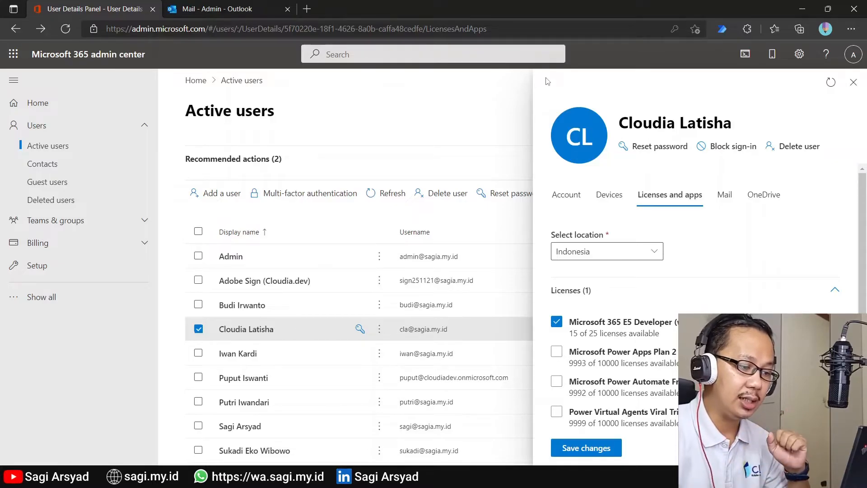
pyautogui.click(560, 190)
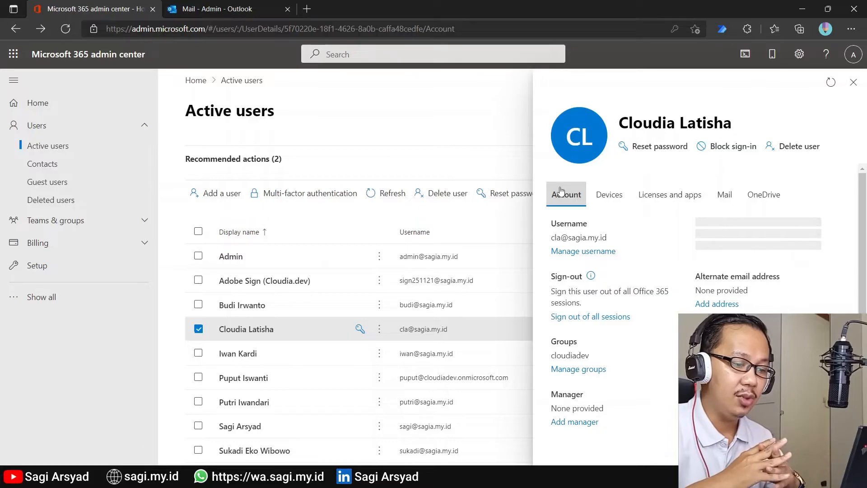
# Step: Search the directory, set the admin user as the user's manager, and save
pyautogui.scroll(-1, 573, 289)
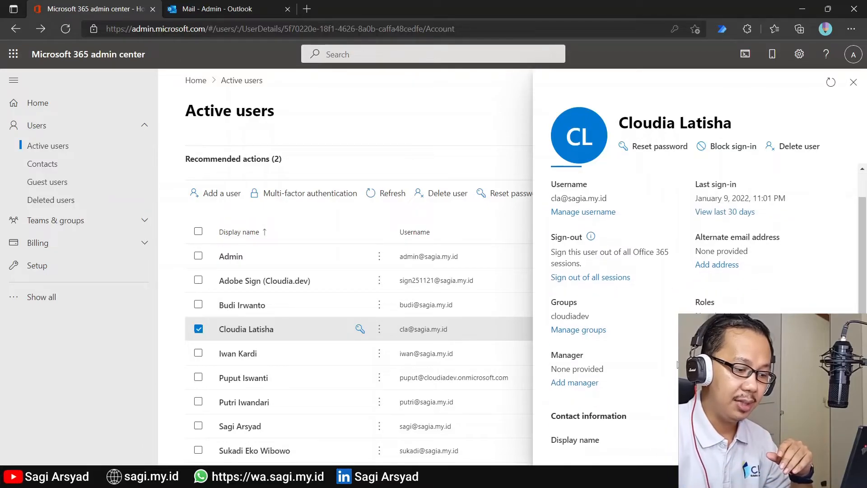
pyautogui.click(584, 382)
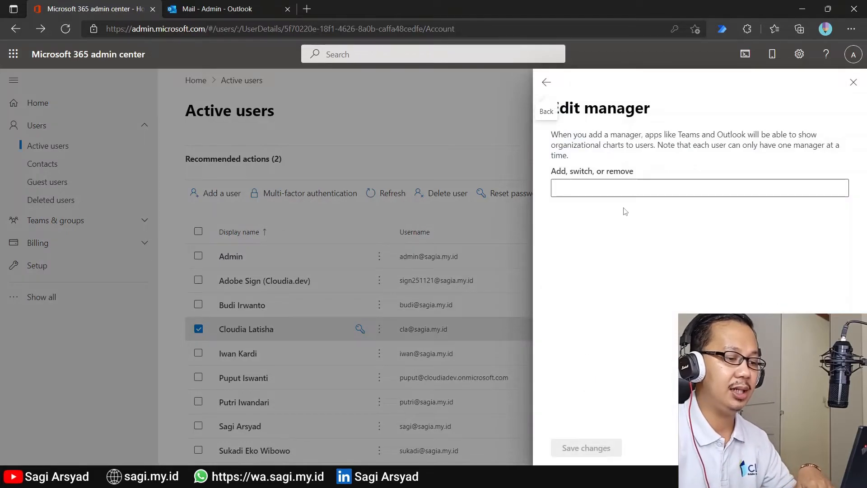
pyautogui.click(657, 185)
pyautogui.write('Sag')
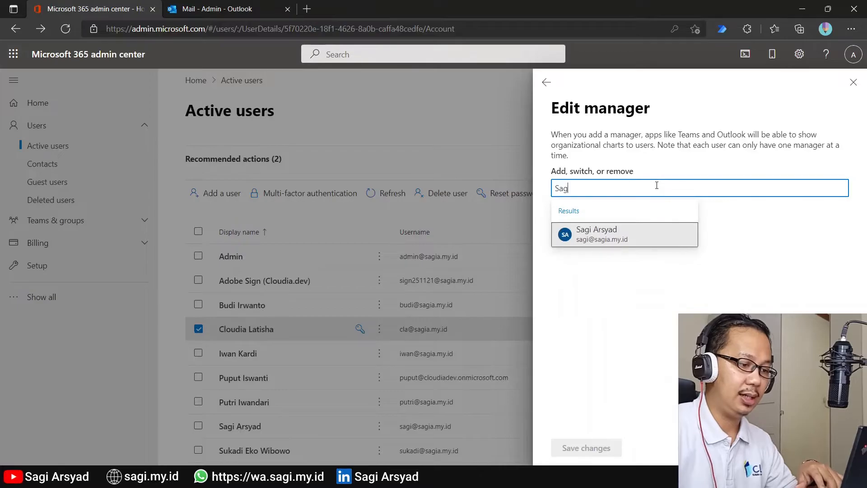
pyautogui.click(624, 238)
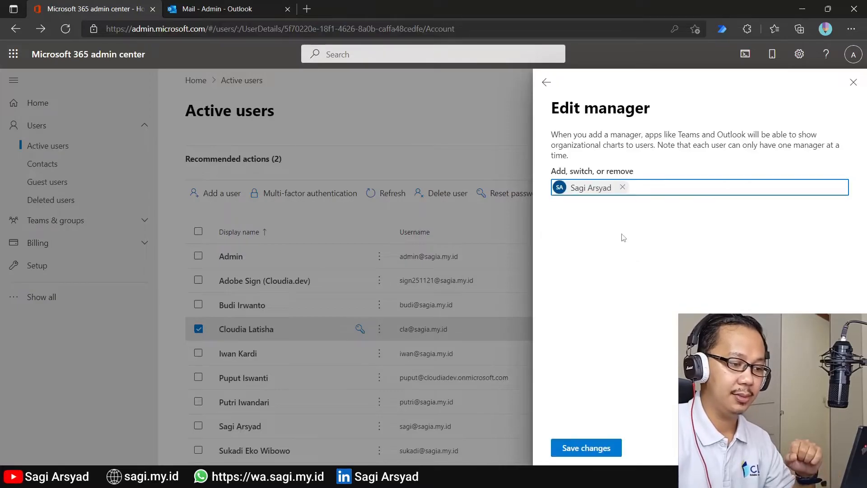
pyautogui.click(560, 447)
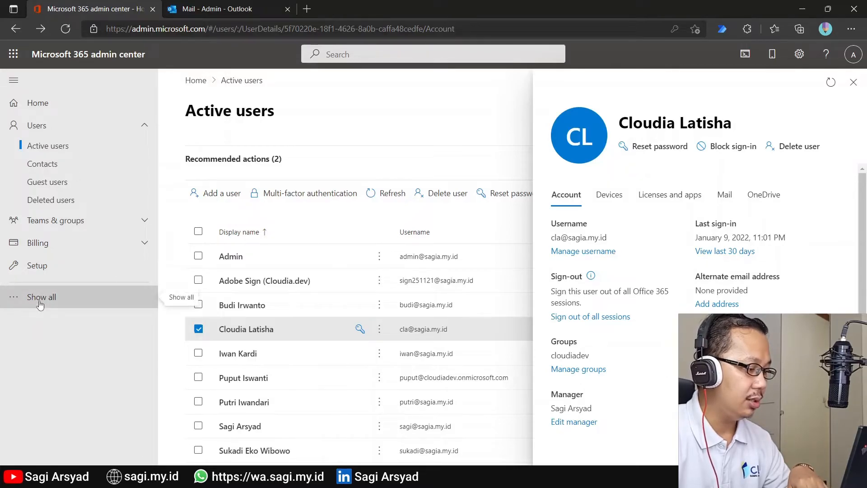
# Step: Open the Azure Active Directory admin center from the full Admin centers list
pyautogui.click(40, 298)
pyautogui.scroll(-4, 39, 306)
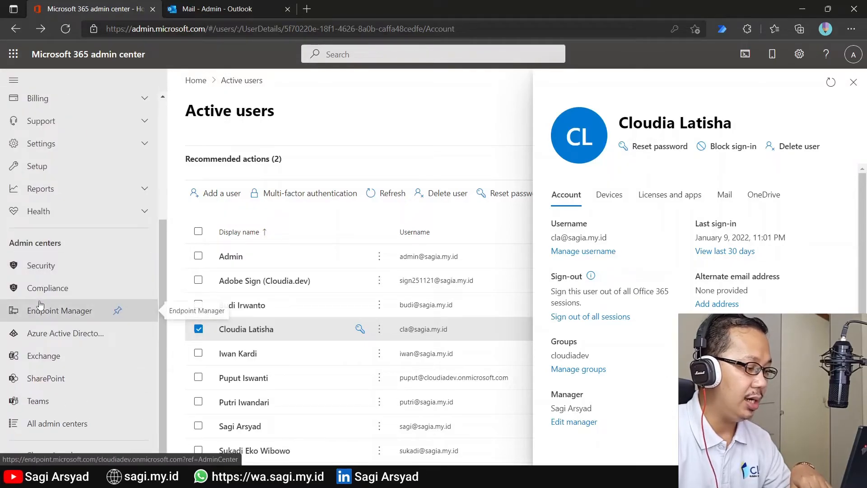
pyautogui.click(50, 332)
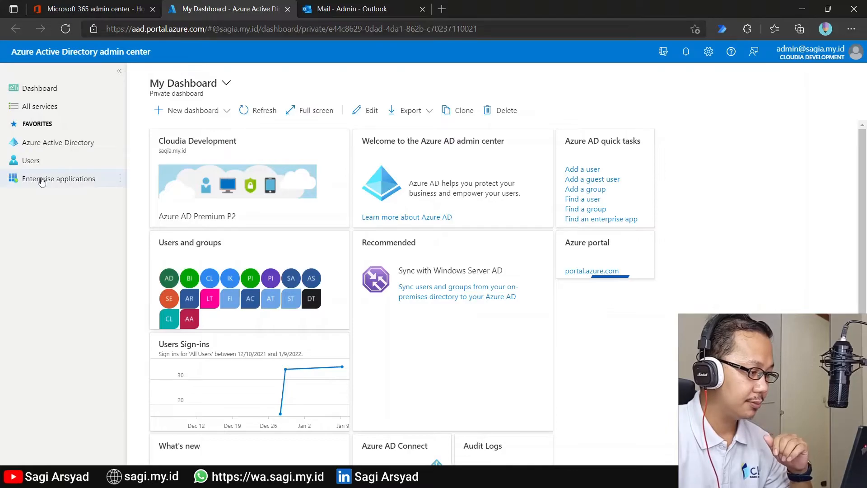
# Step: List all directory users and open the Legal department user's profile
pyautogui.click(51, 160)
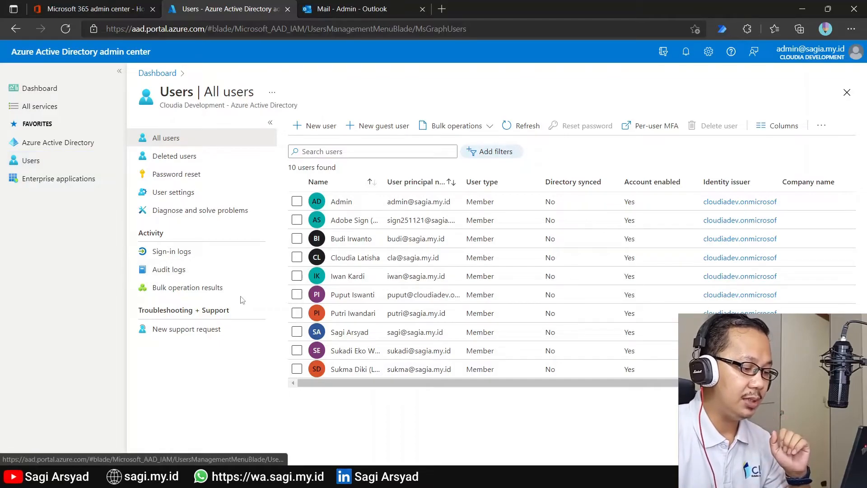
pyautogui.click(340, 370)
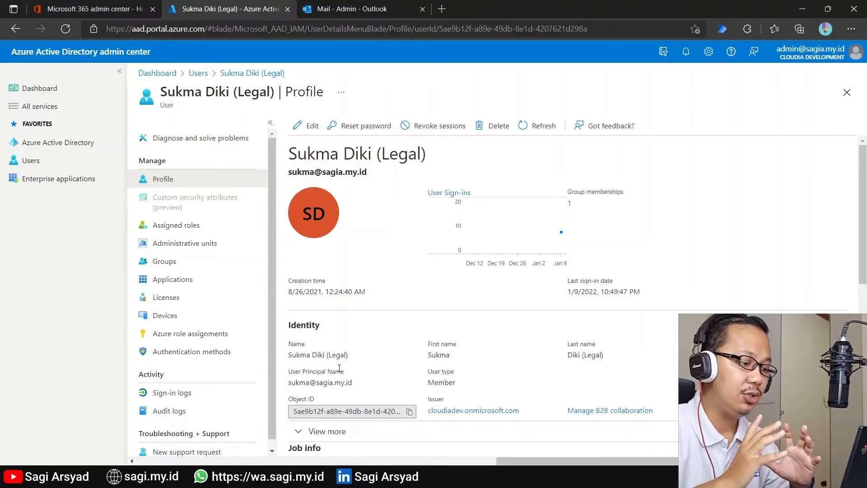
# Step: Review the Legal user's profile settings, then open her sign-in logs for the last 24 hours
pyautogui.scroll(-5, 340, 368)
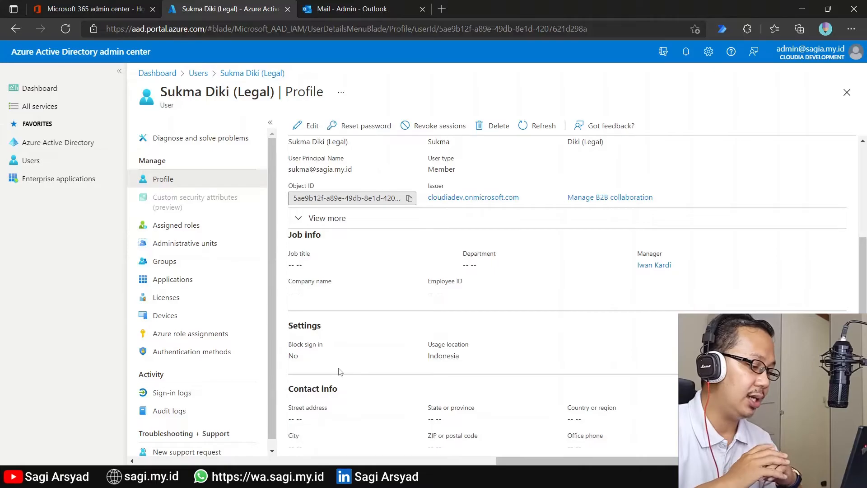
pyautogui.click(209, 397)
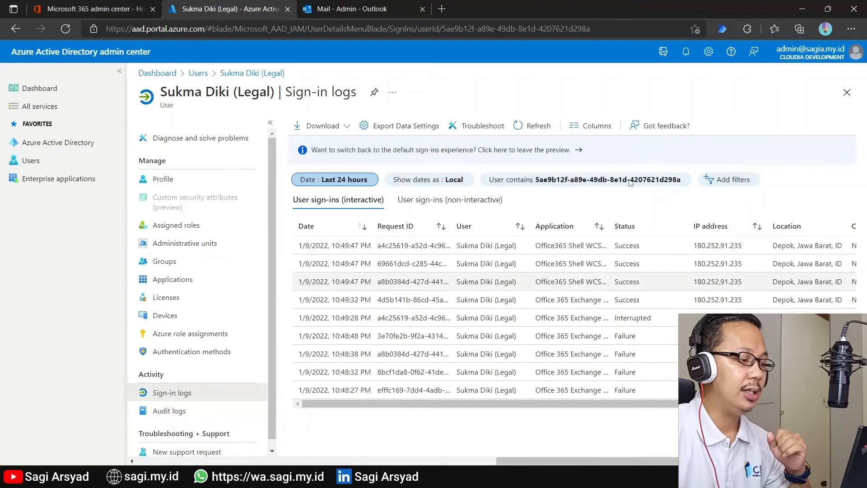
# Step: Revoke all active sessions for the Legal user from her profile and confirm with Yes
pyautogui.click(202, 182)
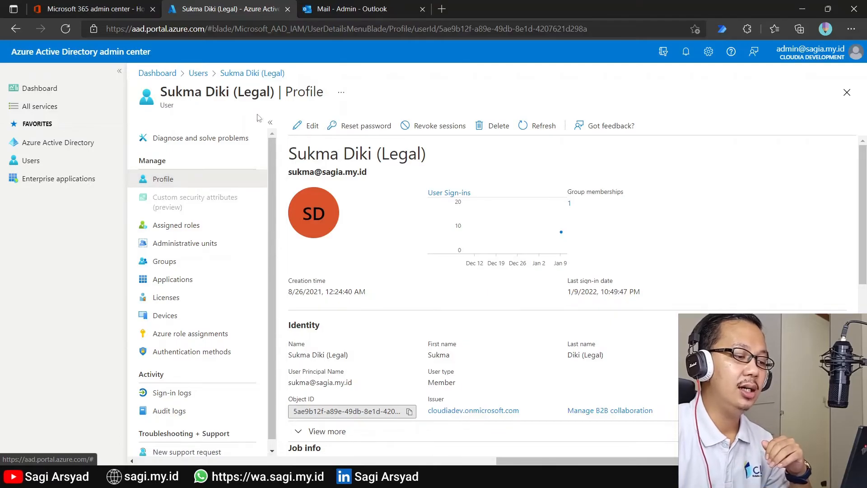
pyautogui.click(423, 126)
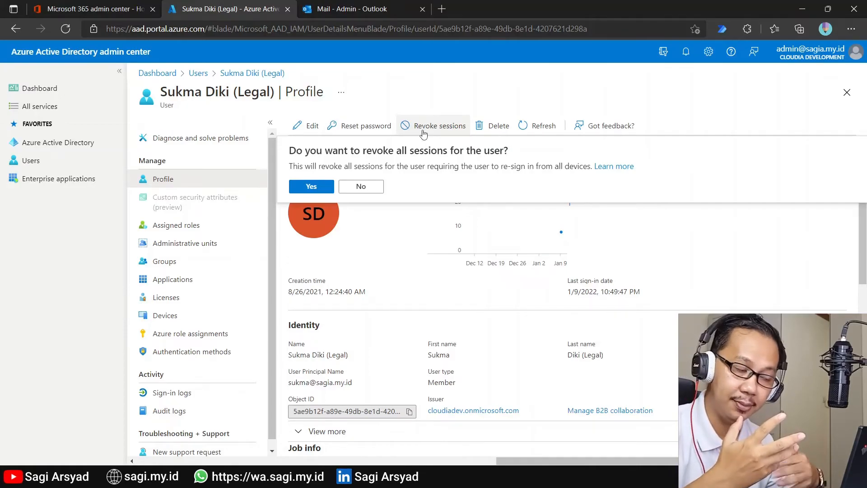
pyautogui.click(314, 185)
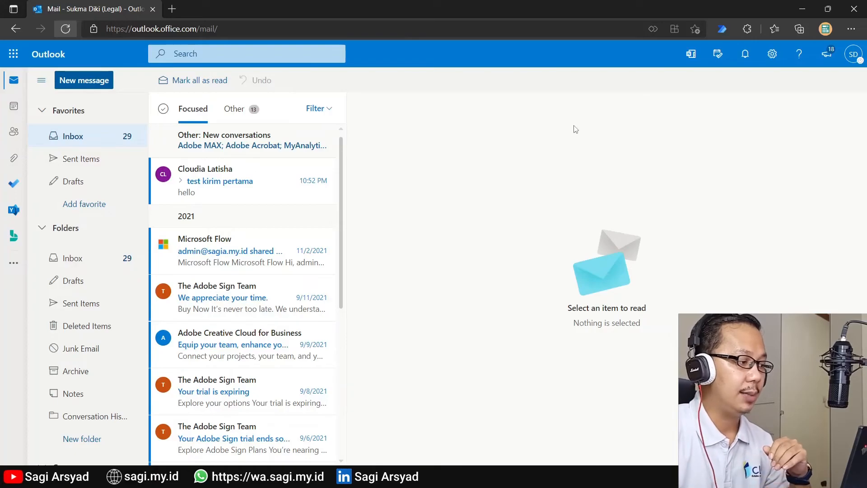
# Step: Refresh the Legal user's Outlook on the web mailbox to test the revoked session
pyautogui.click(65, 28)
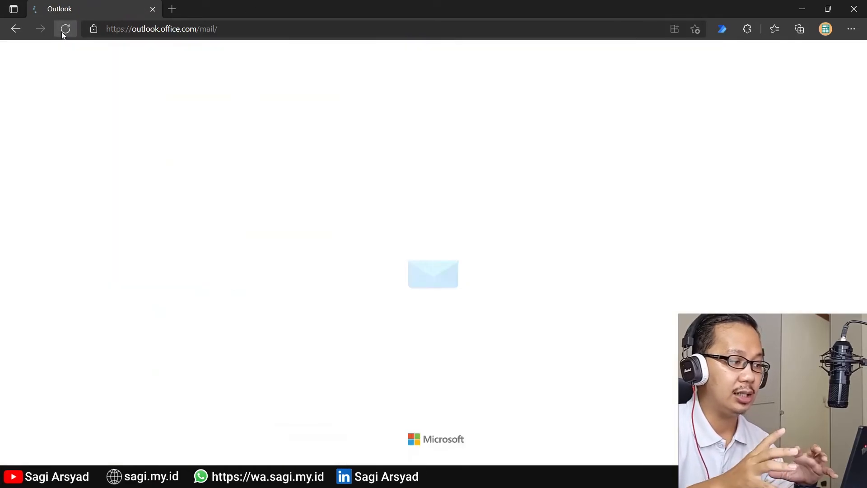